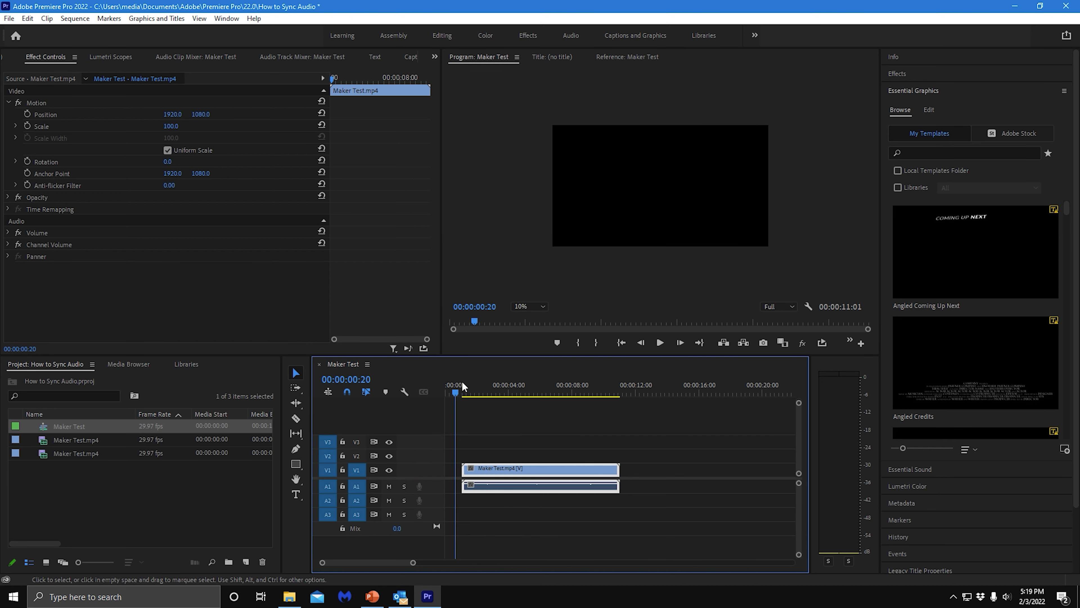
- Place the playhead at 00:00:02:00 and enlarge the height of the Audio 1 track to show the waveform in detail
{"action": "left_click", "coordinate": [475, 396]}
{"action": "left_click_drag", "start_coordinate": [475, 396], "coordinate": [476, 396]}
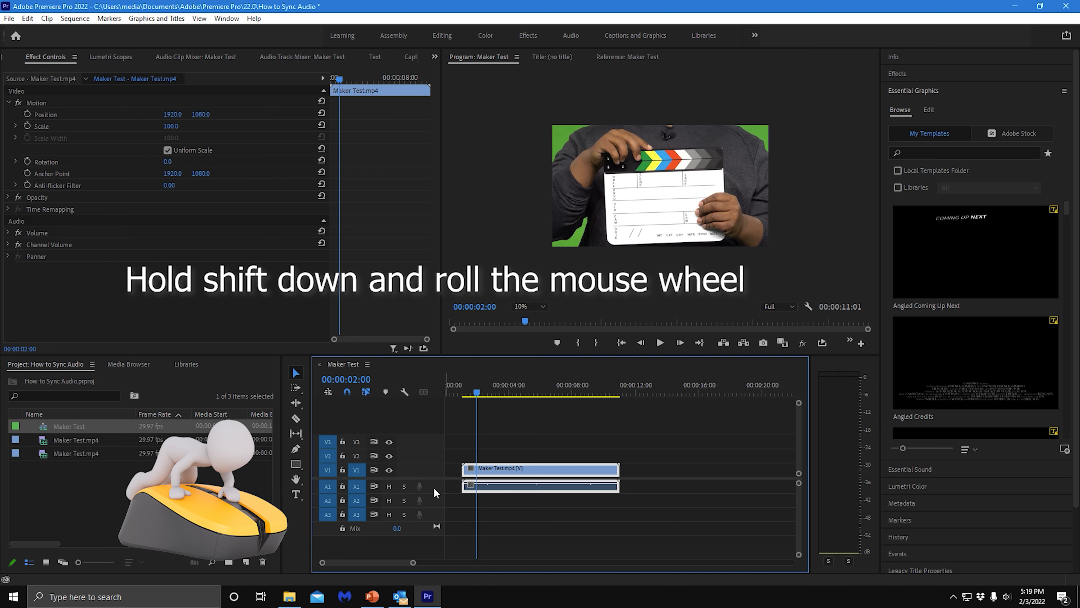
{"action": "scroll", "coordinate": [433, 487], "scroll_direction": "up", "scroll_amount": 2}
{"action": "scroll", "coordinate": [435, 492], "scroll_direction": "up", "scroll_amount": 2}
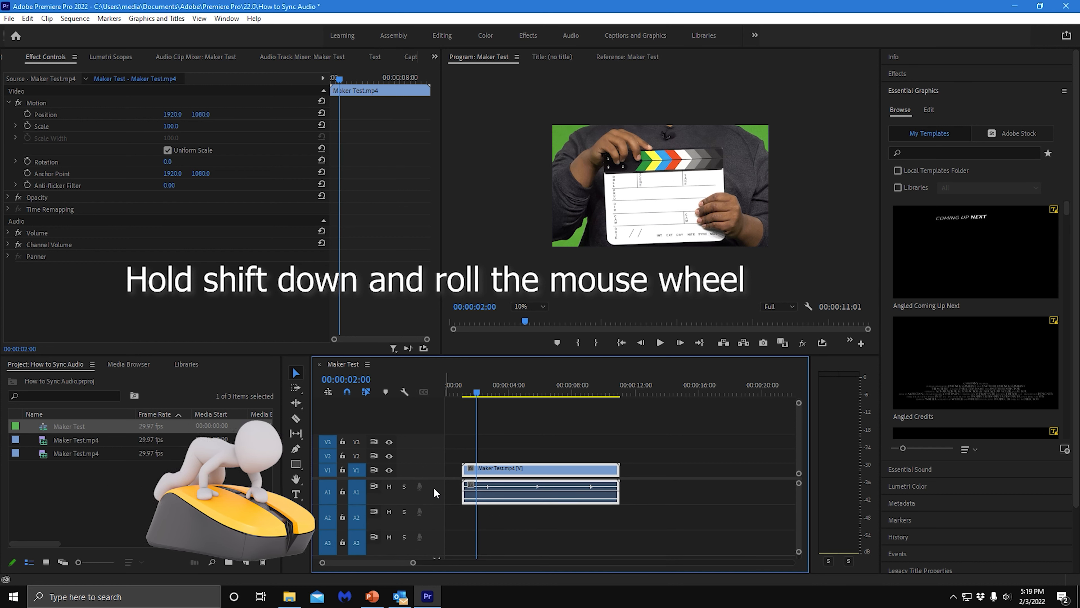
{"action": "scroll", "coordinate": [434, 494], "scroll_direction": "up", "scroll_amount": 3}
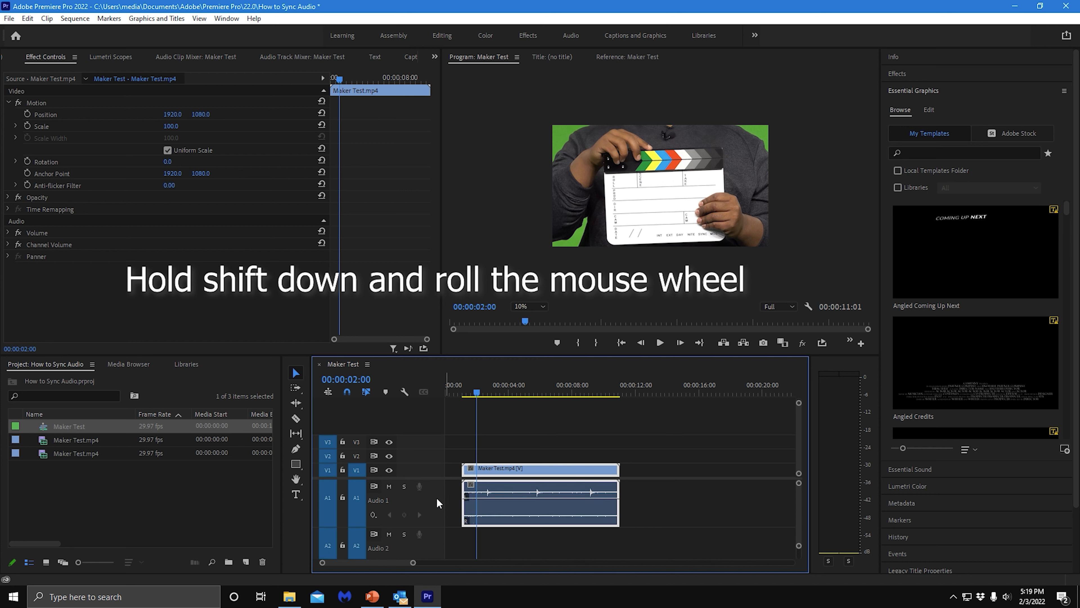
{"action": "scroll", "coordinate": [439, 504], "scroll_direction": "up", "scroll_amount": 1}
{"action": "scroll", "coordinate": [439, 522], "scroll_direction": "up", "scroll_amount": 1}
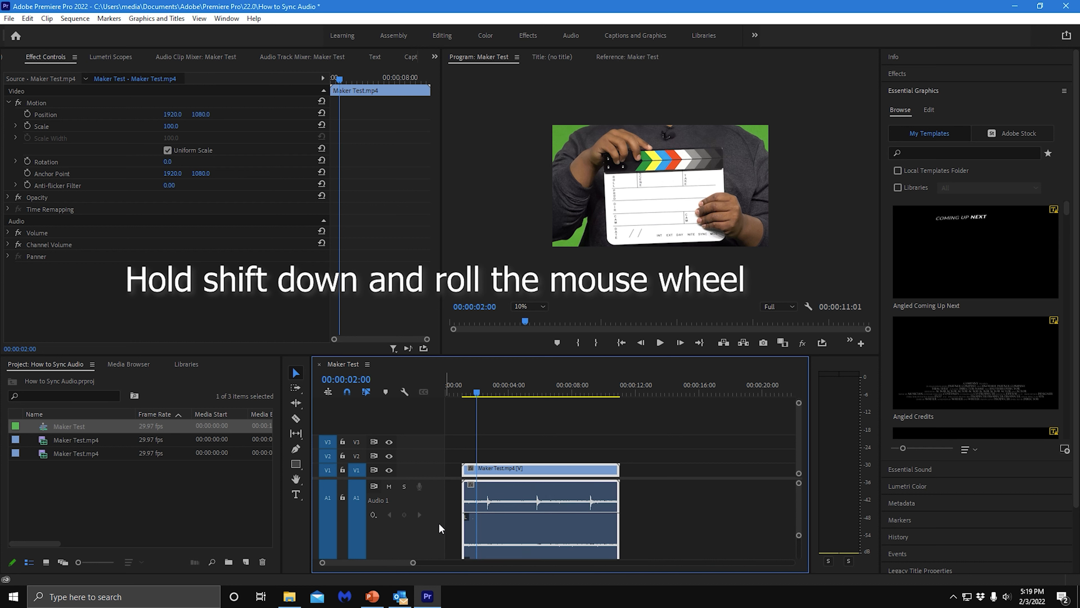
{"action": "scroll", "coordinate": [439, 523], "scroll_direction": "up", "scroll_amount": 1}
{"action": "scroll", "coordinate": [439, 522], "scroll_direction": "up", "scroll_amount": 3}
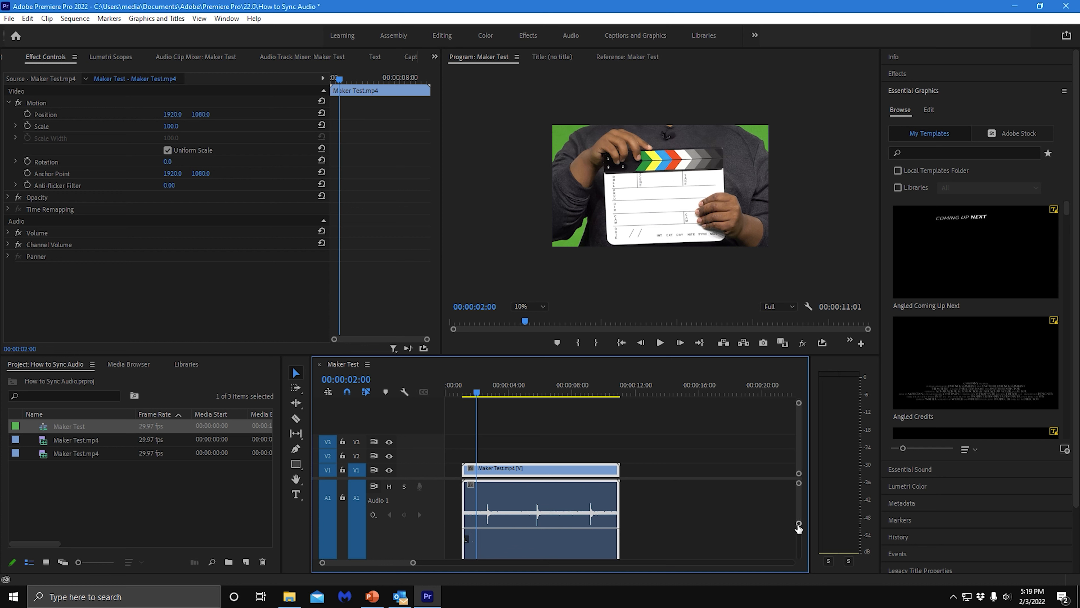
{"action": "left_click_drag", "start_coordinate": [798, 523], "coordinate": [797, 551]}
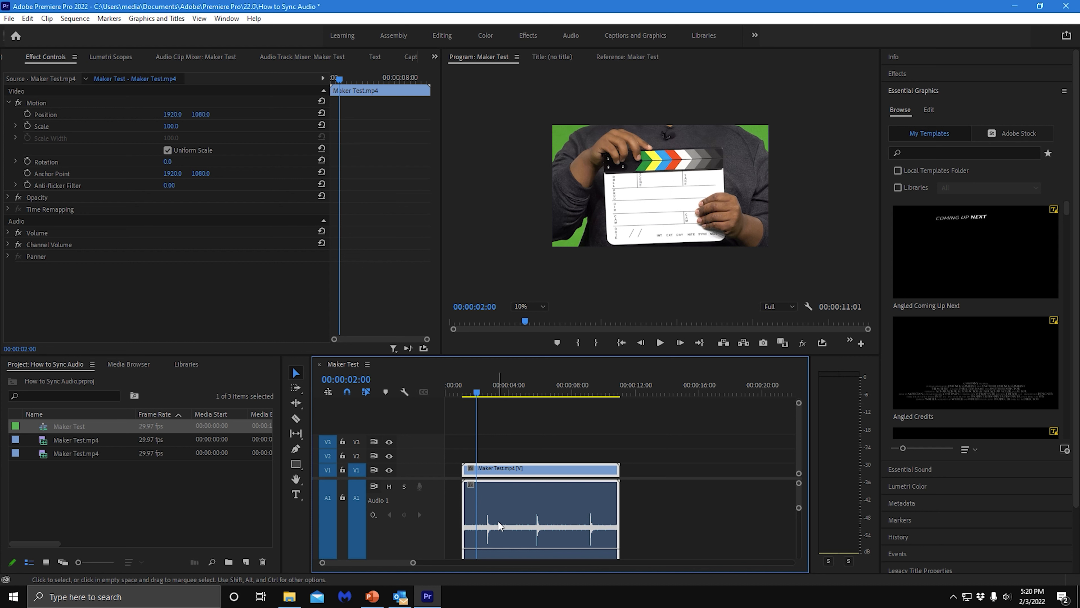
- Move the playhead to 00:00:02:17, just before the first clap spike in the audio waveform
{"action": "key", "text": "equal"}
{"action": "key", "text": "equal"}
{"action": "key", "text": "equal"}
{"action": "key", "text": "equal"}
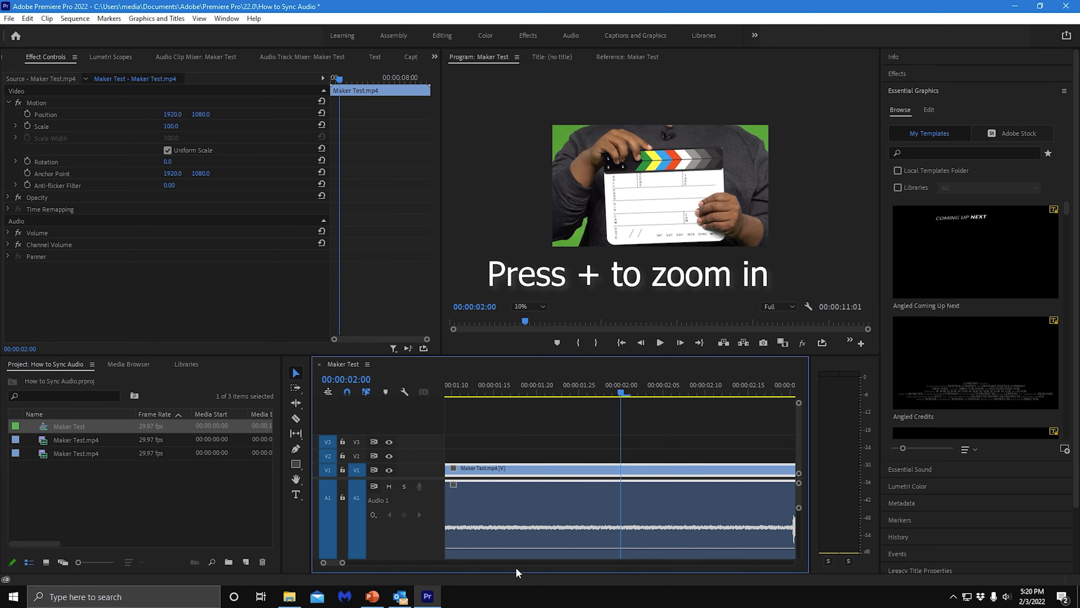
{"action": "key", "text": "equal"}
{"action": "left_click_drag", "start_coordinate": [343, 564], "coordinate": [347, 562]}
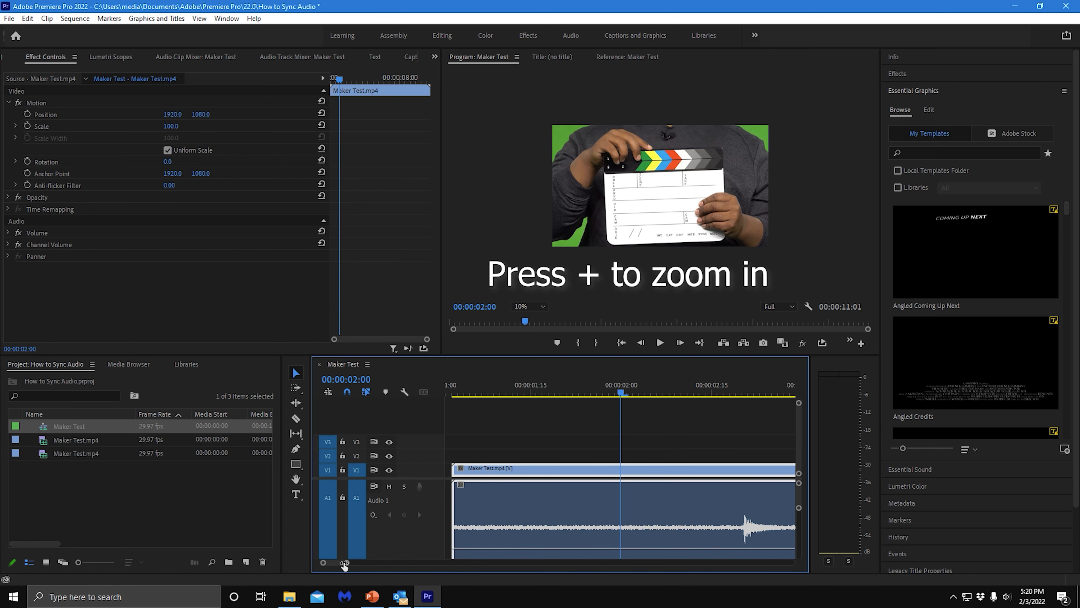
{"action": "left_click", "coordinate": [724, 393]}
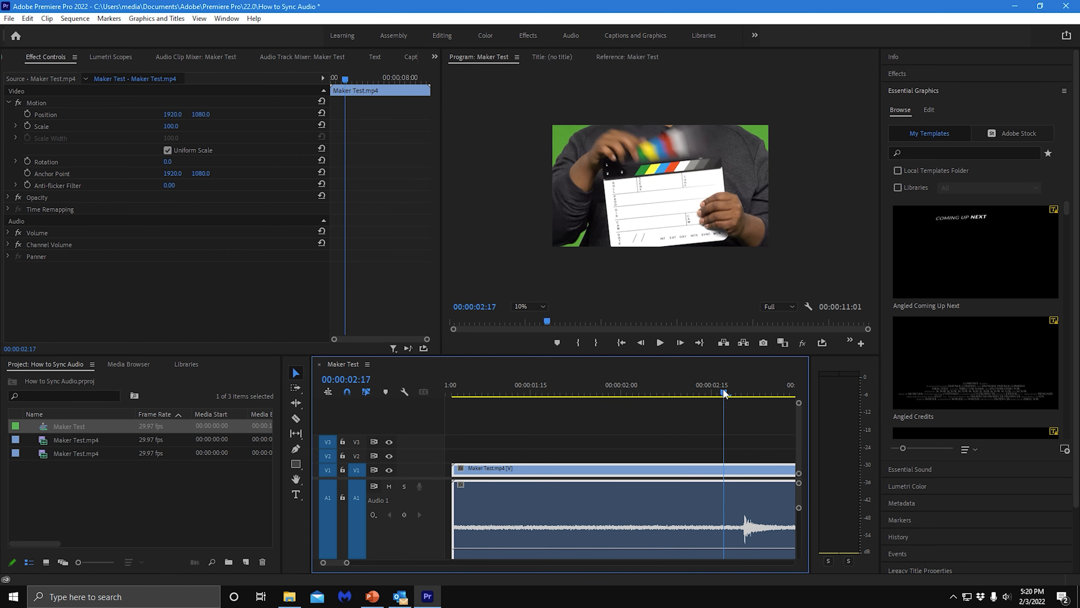
- Find the frame where the clapperboard closes, at 00:00:02:18, and add a sequence marker there with no clip selected
{"action": "key", "text": "equal"}
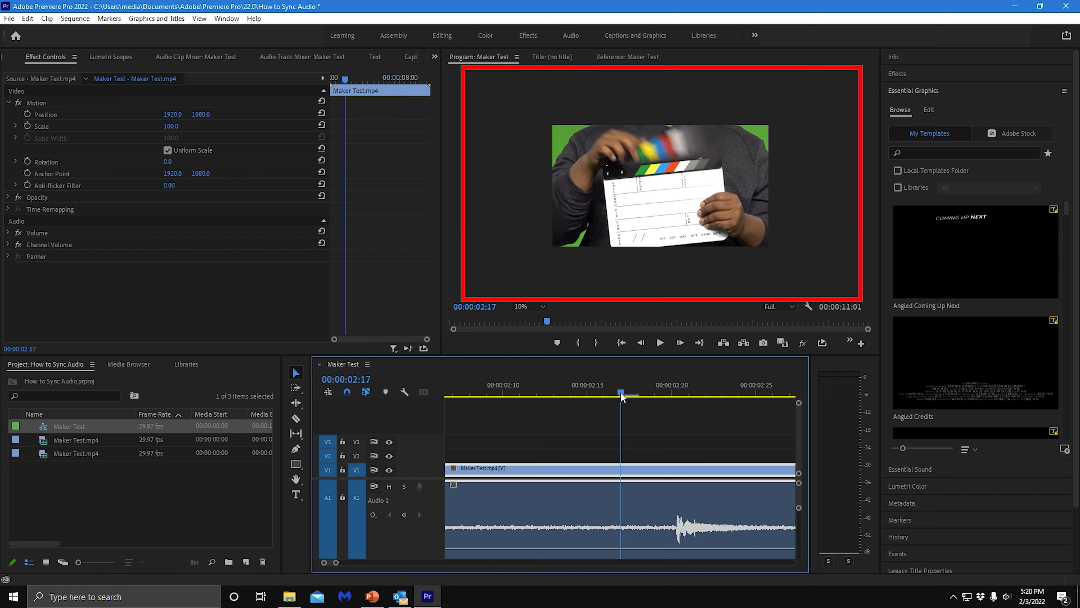
{"action": "mouse_move", "coordinate": [620, 391]}
{"action": "left_mouse_down"}
{"action": "mouse_move", "coordinate": [570, 392]}
{"action": "mouse_move", "coordinate": [654, 403]}
{"action": "mouse_move", "coordinate": [610, 405]}
{"action": "mouse_move", "coordinate": [632, 404]}
{"action": "left_mouse_up"}
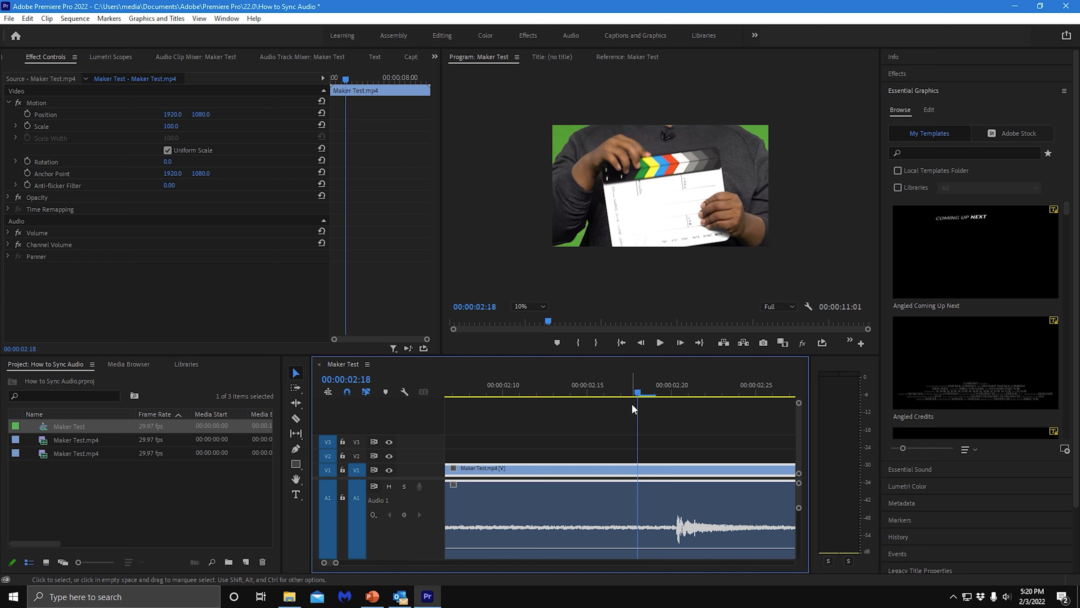
{"action": "mouse_move", "coordinate": [636, 395]}
{"action": "left_mouse_down"}
{"action": "mouse_move", "coordinate": [620, 400]}
{"action": "mouse_move", "coordinate": [648, 400]}
{"action": "left_mouse_up"}
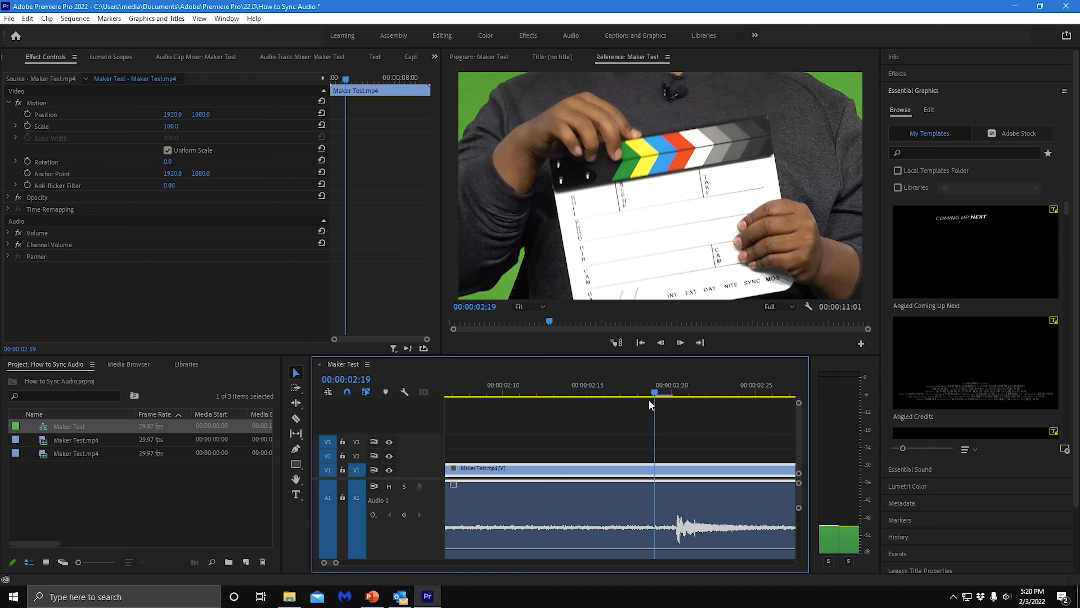
{"action": "mouse_move", "coordinate": [649, 401]}
{"action": "left_mouse_down"}
{"action": "mouse_move", "coordinate": [635, 400]}
{"action": "mouse_move", "coordinate": [653, 392]}
{"action": "mouse_move", "coordinate": [600, 396]}
{"action": "mouse_move", "coordinate": [650, 395]}
{"action": "mouse_move", "coordinate": [607, 396]}
{"action": "mouse_move", "coordinate": [647, 396]}
{"action": "mouse_move", "coordinate": [611, 396]}
{"action": "mouse_move", "coordinate": [636, 397]}
{"action": "left_mouse_up"}
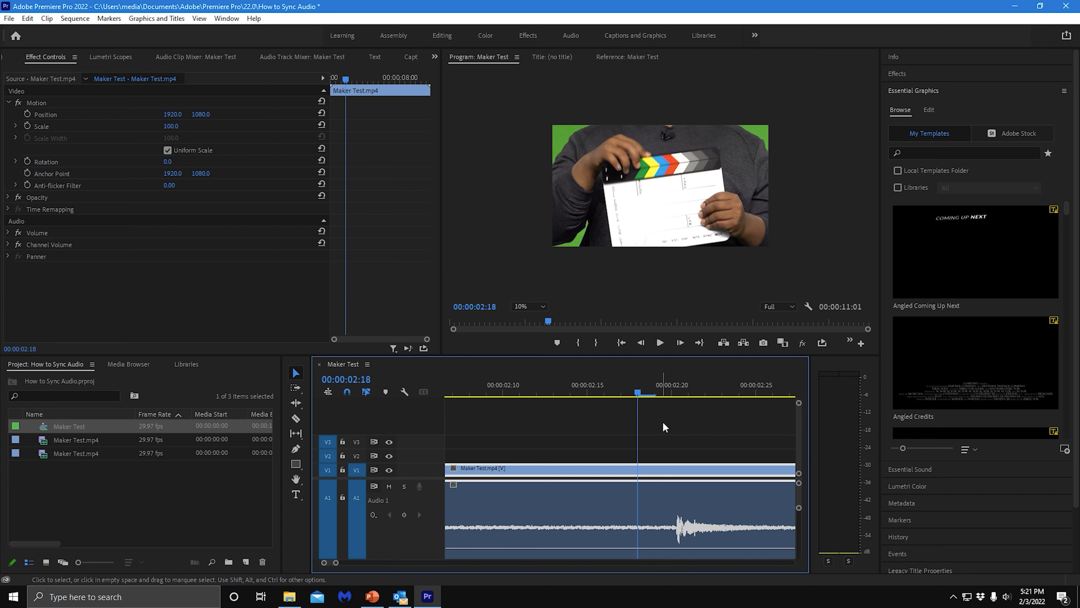
{"action": "left_click", "coordinate": [634, 424]}
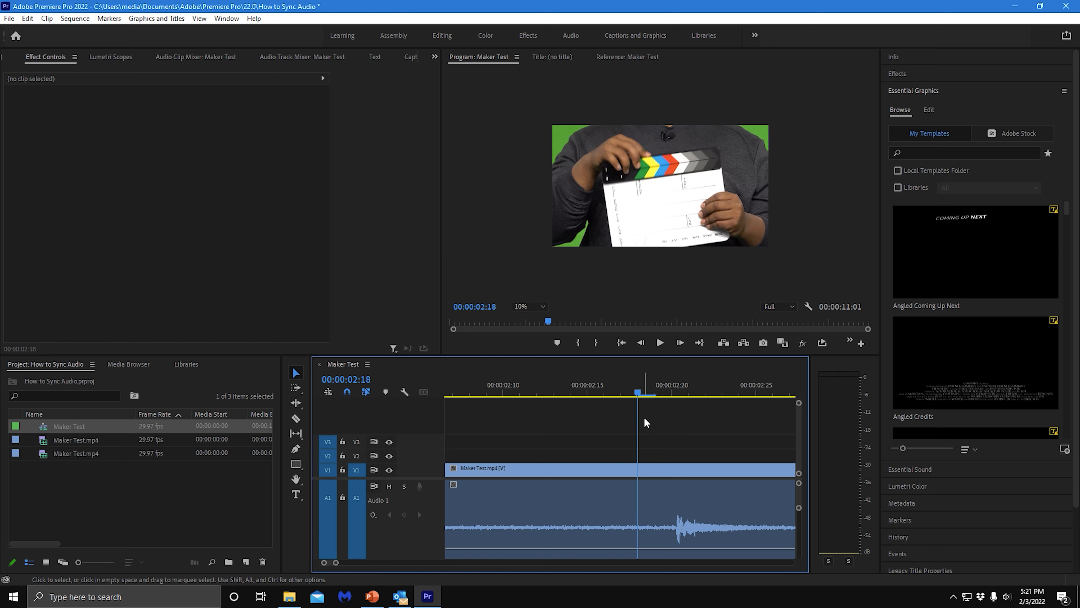
{"action": "key", "text": "m"}
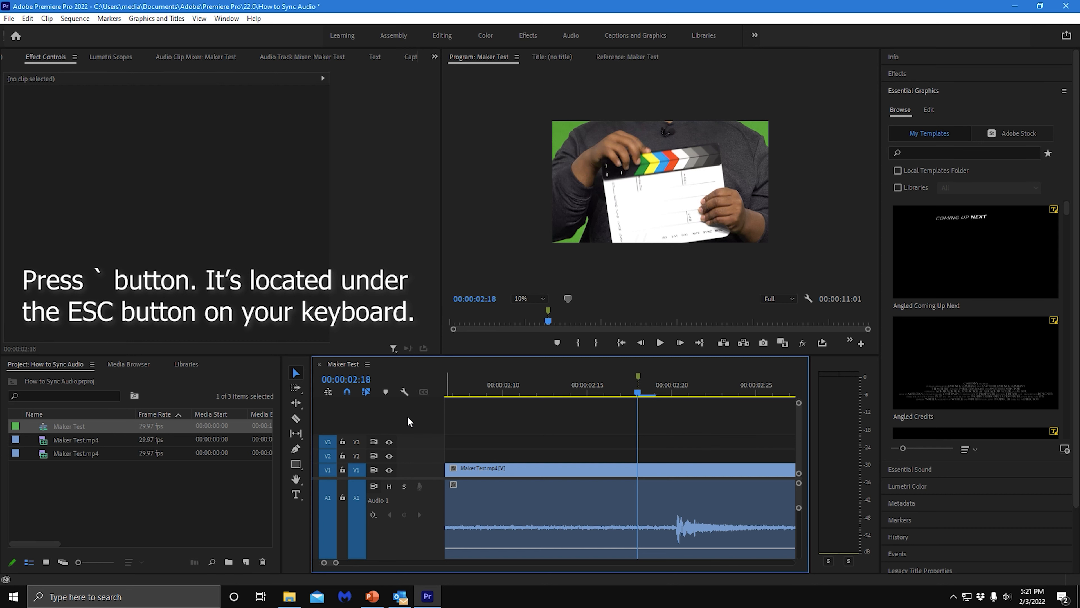
- Maximize and restore the timeline, the Program monitor and the Project panel one after another
{"action": "key", "text": "grave"}
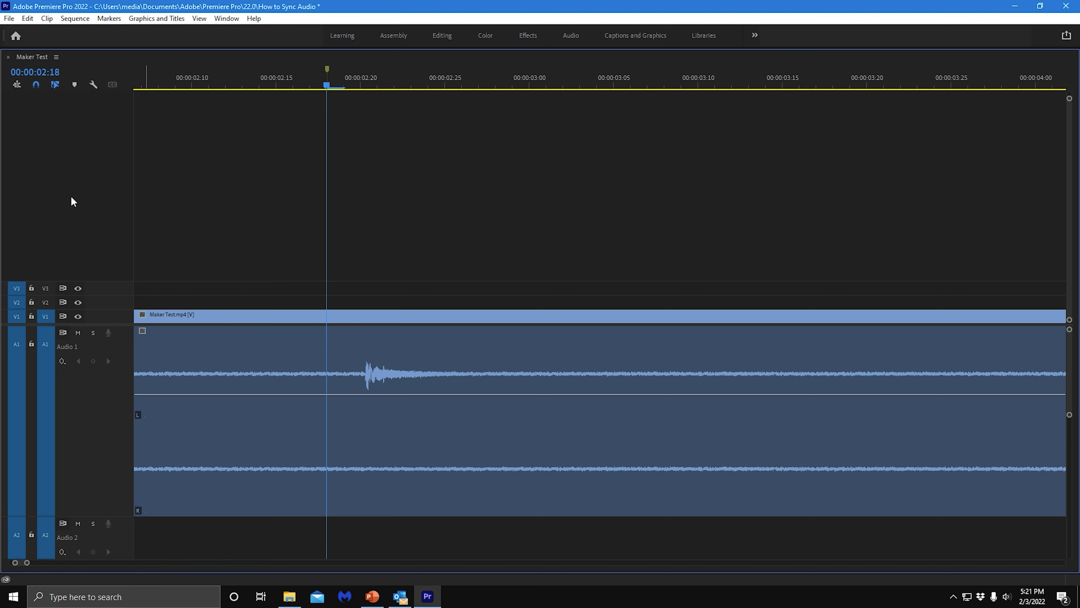
{"action": "key", "text": "grave"}
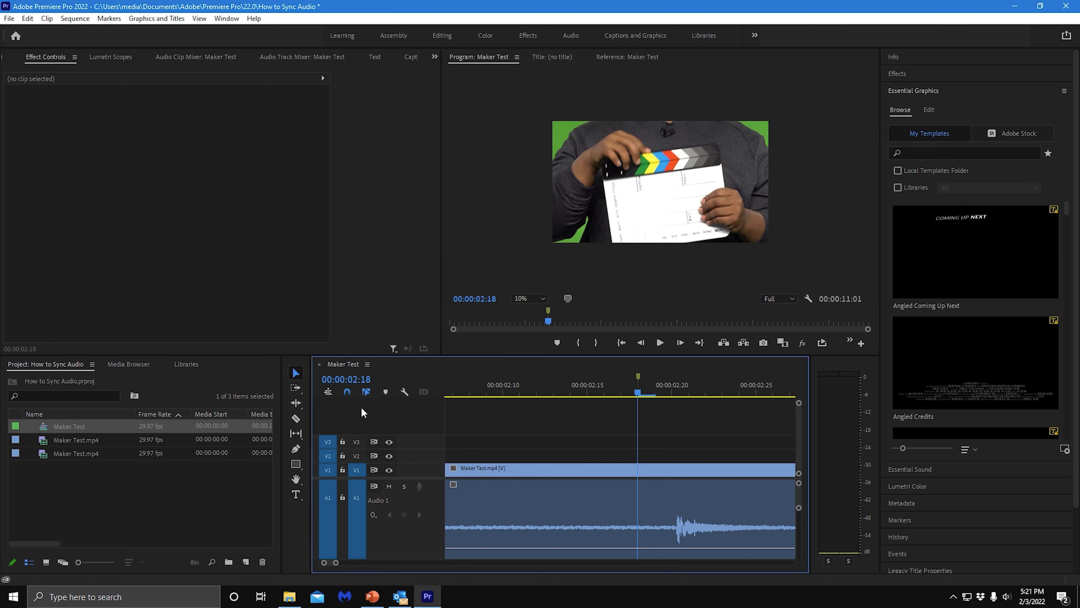
{"action": "left_click", "coordinate": [492, 110]}
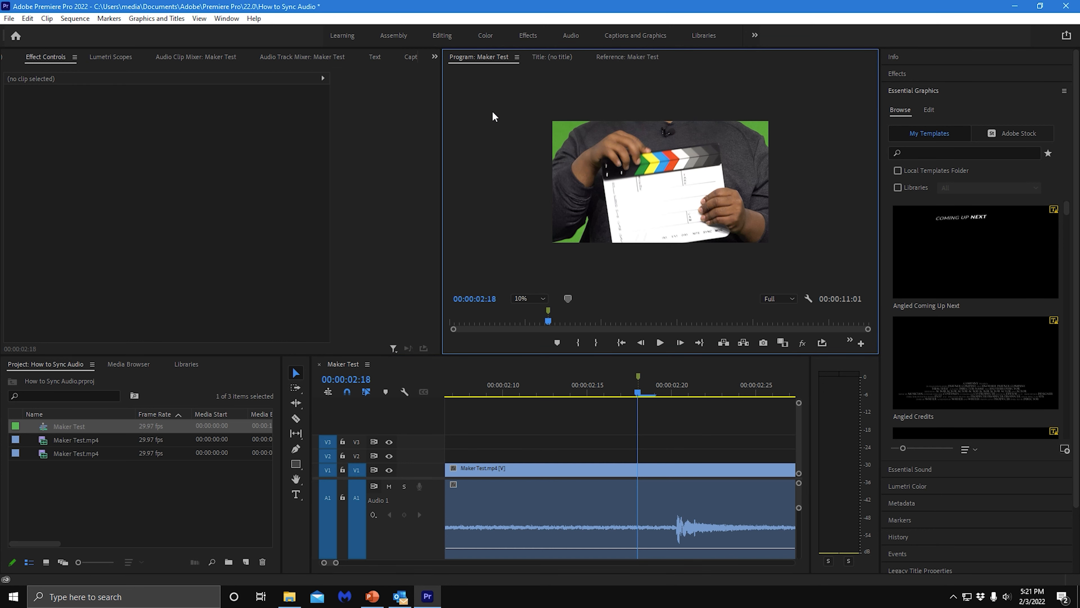
{"action": "key", "text": "grave"}
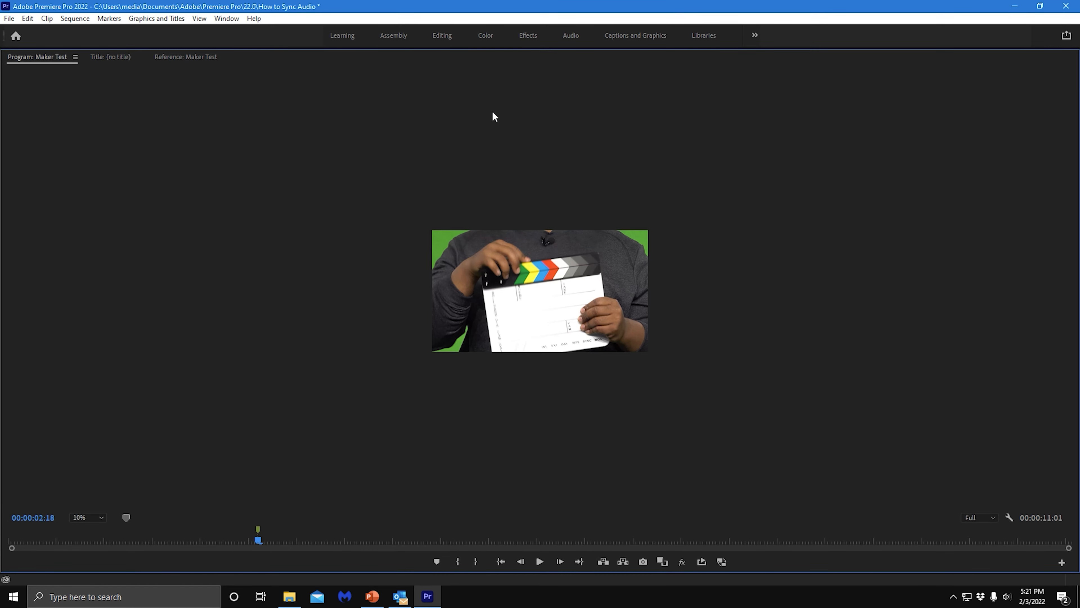
{"action": "key", "text": "grave"}
{"action": "left_click", "coordinate": [221, 483]}
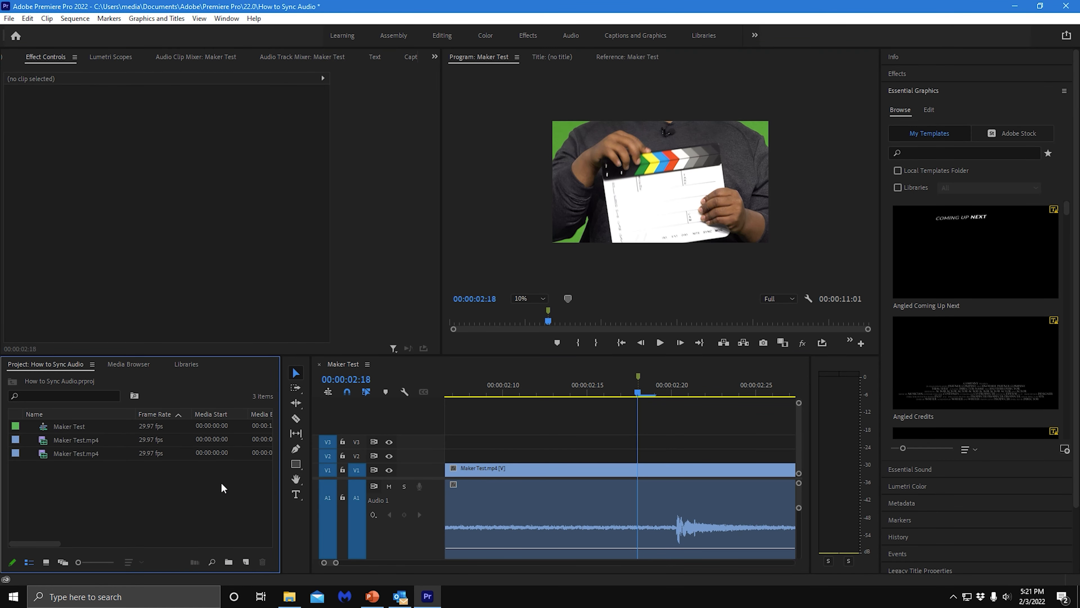
{"action": "key", "text": "grave"}
{"action": "key", "text": "grave"}
- Maximize the timeline, unlink the audio of Maker Test.mp4 from its video, and deselect the clips
{"action": "key", "text": "grave"}
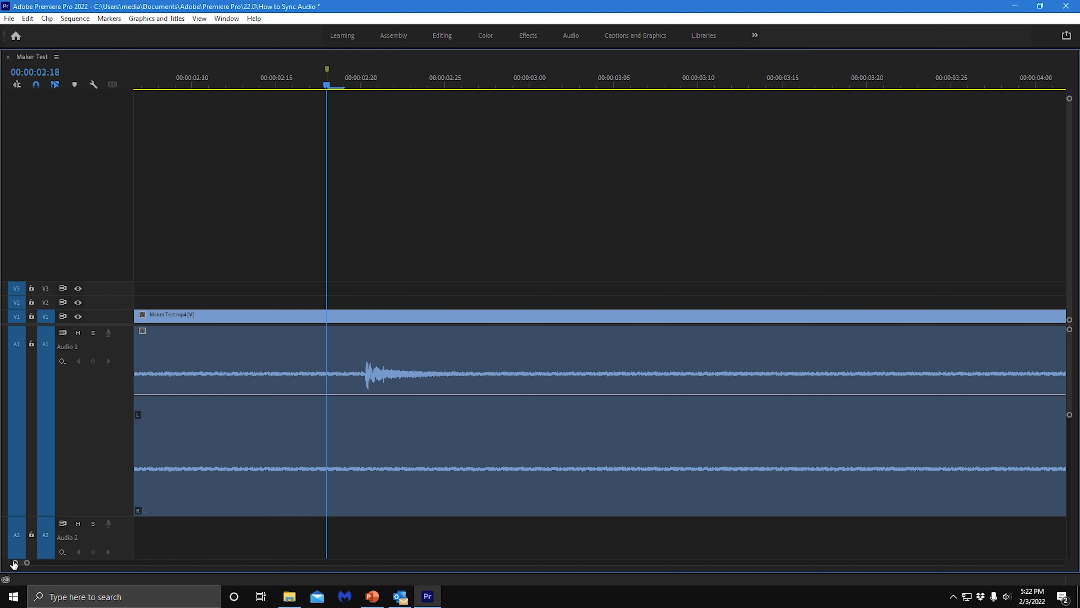
{"action": "left_click_drag", "start_coordinate": [14, 563], "coordinate": [6, 564]}
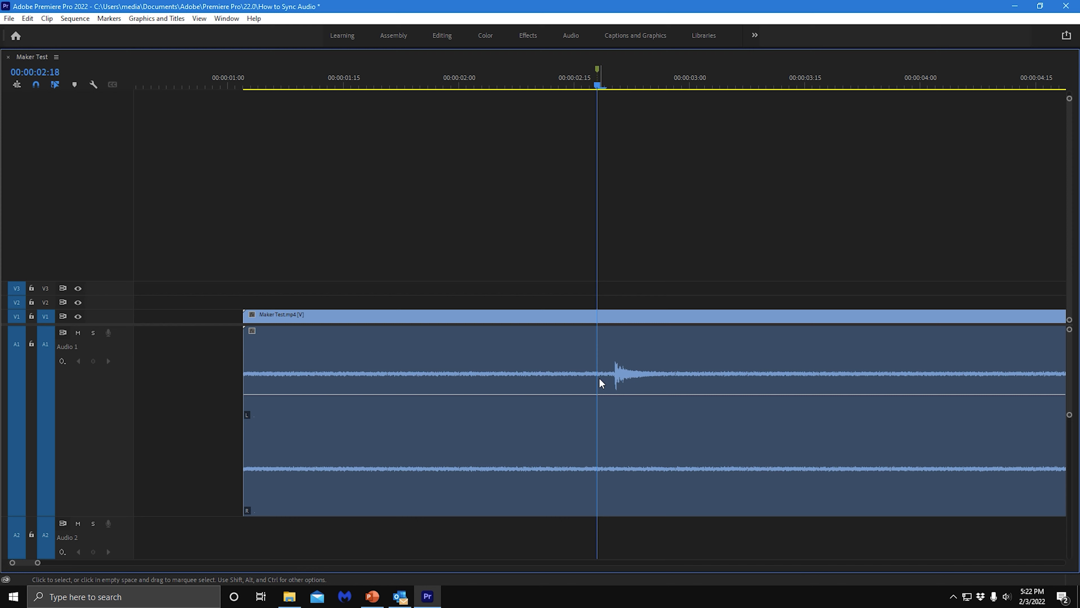
{"action": "left_click", "coordinate": [582, 350]}
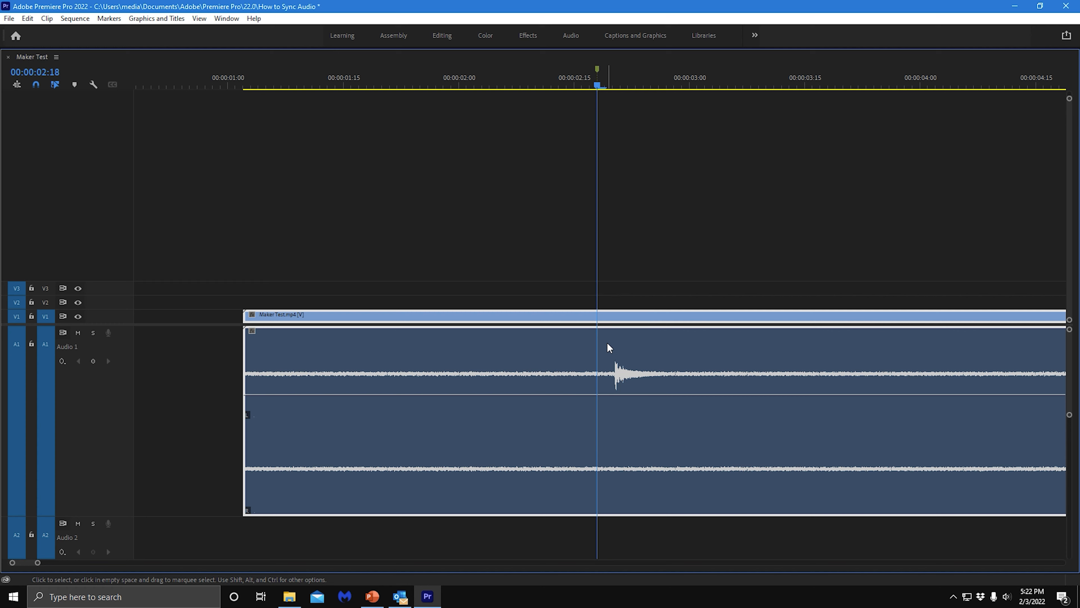
{"action": "right_click", "coordinate": [609, 351]}
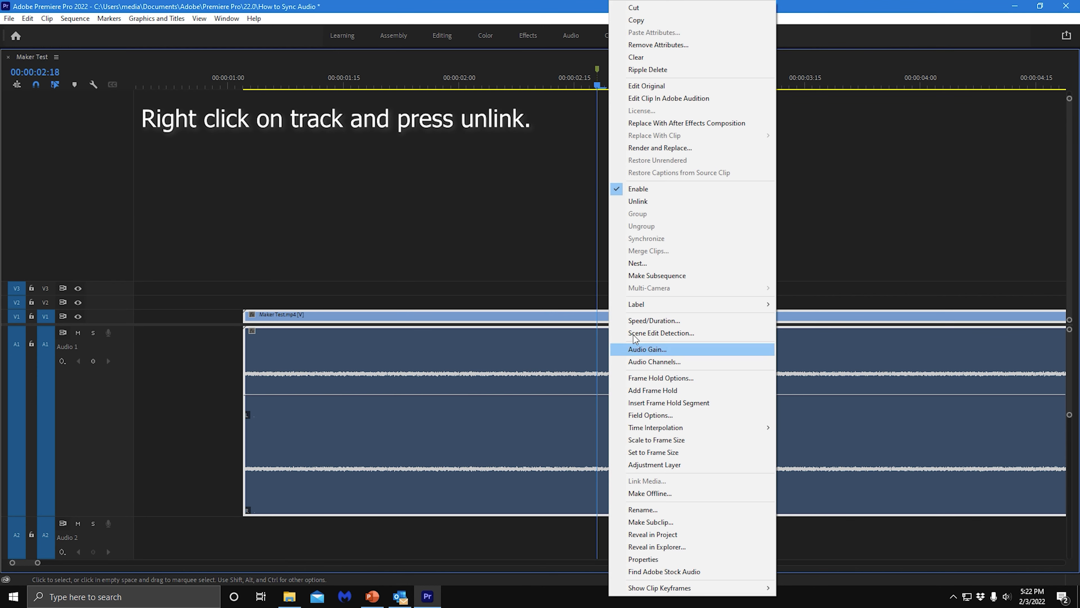
{"action": "left_click", "coordinate": [648, 205]}
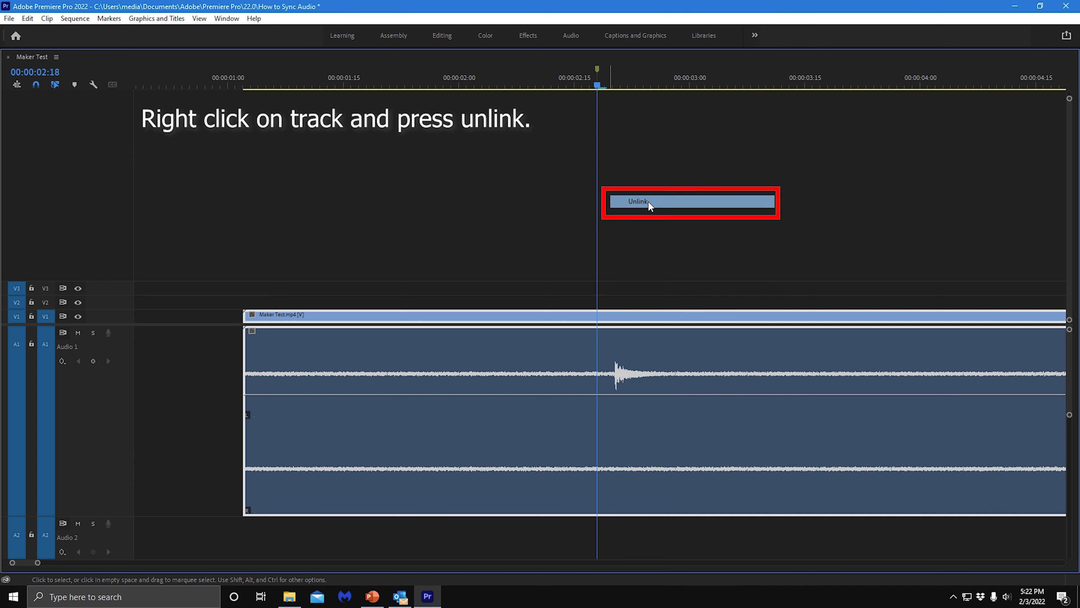
{"action": "left_click", "coordinate": [630, 242]}
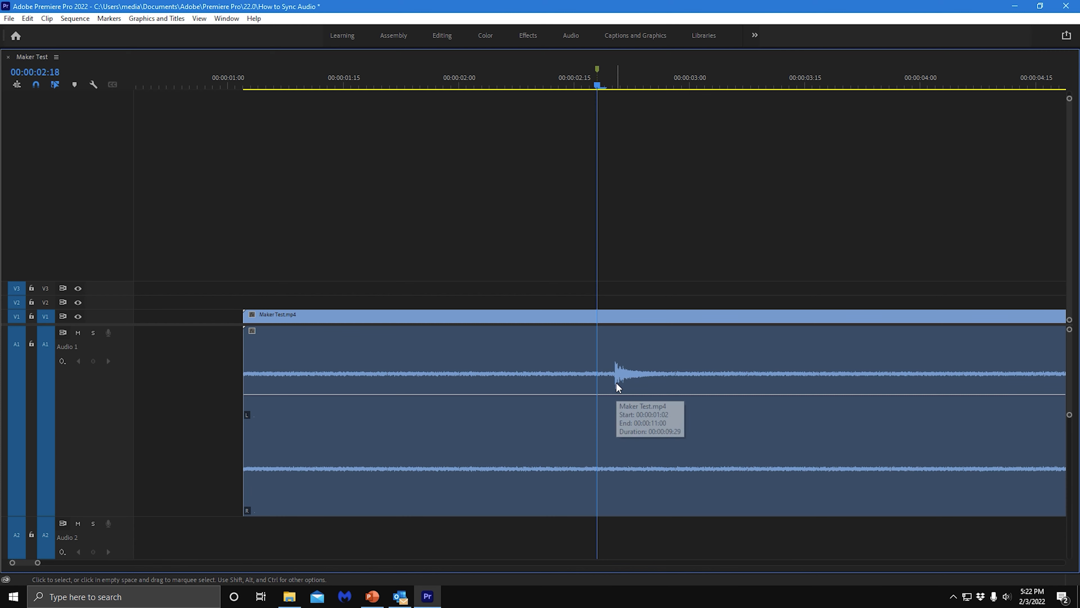
- Shift the unlinked audio clip earlier to start at 00:00:01:00, with its clap spike just after the marker
{"action": "key", "text": "equal"}
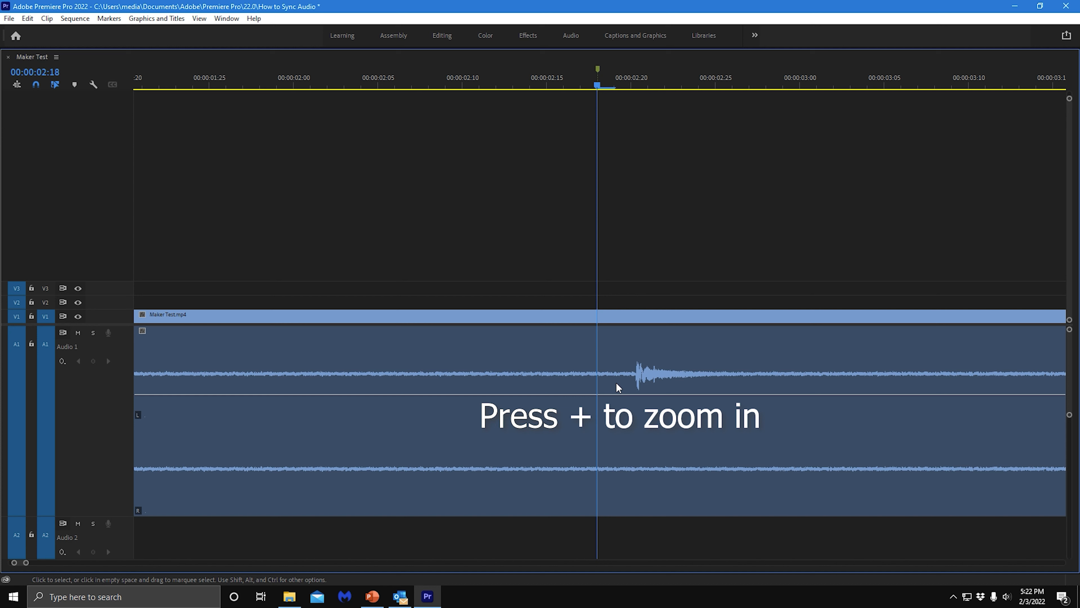
{"action": "left_click", "coordinate": [643, 377]}
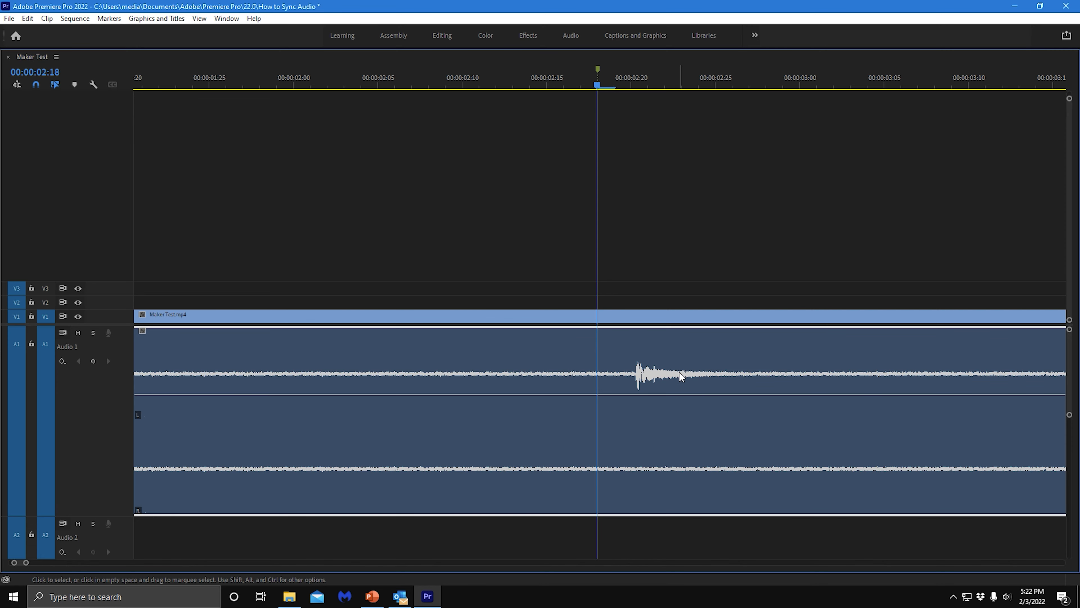
{"action": "left_click_drag", "start_coordinate": [679, 372], "coordinate": [653, 377]}
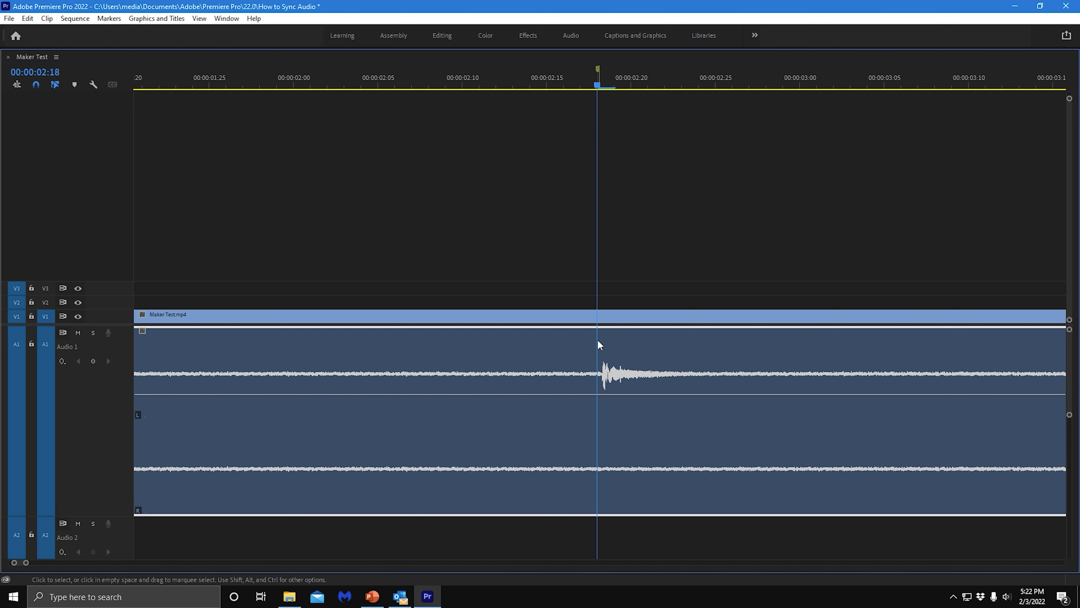
{"action": "left_click_drag", "start_coordinate": [717, 379], "coordinate": [694, 381]}
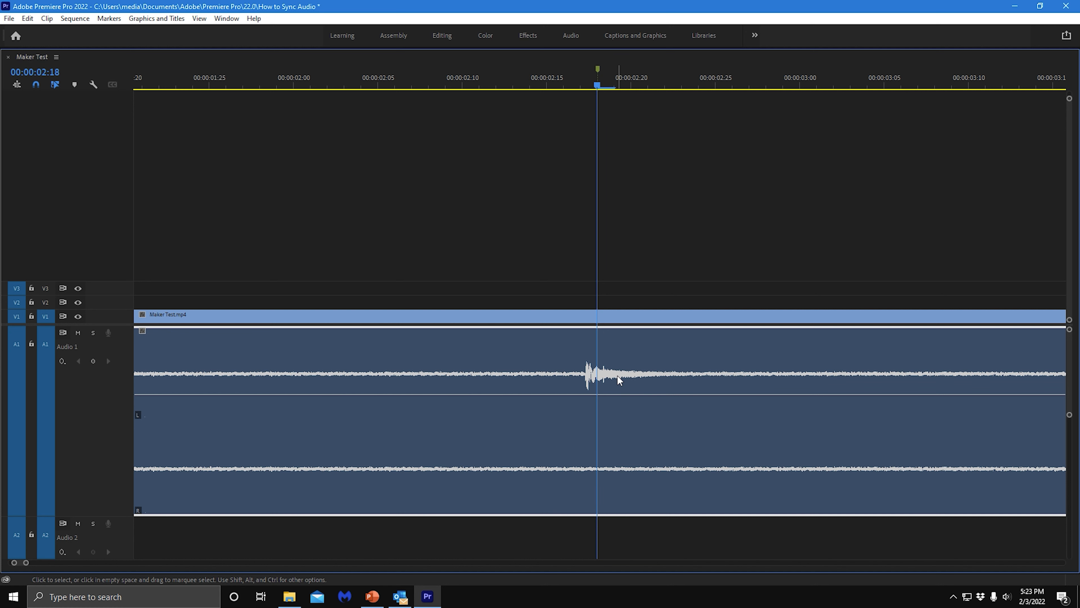
{"action": "left_click_drag", "start_coordinate": [618, 374], "coordinate": [639, 375]}
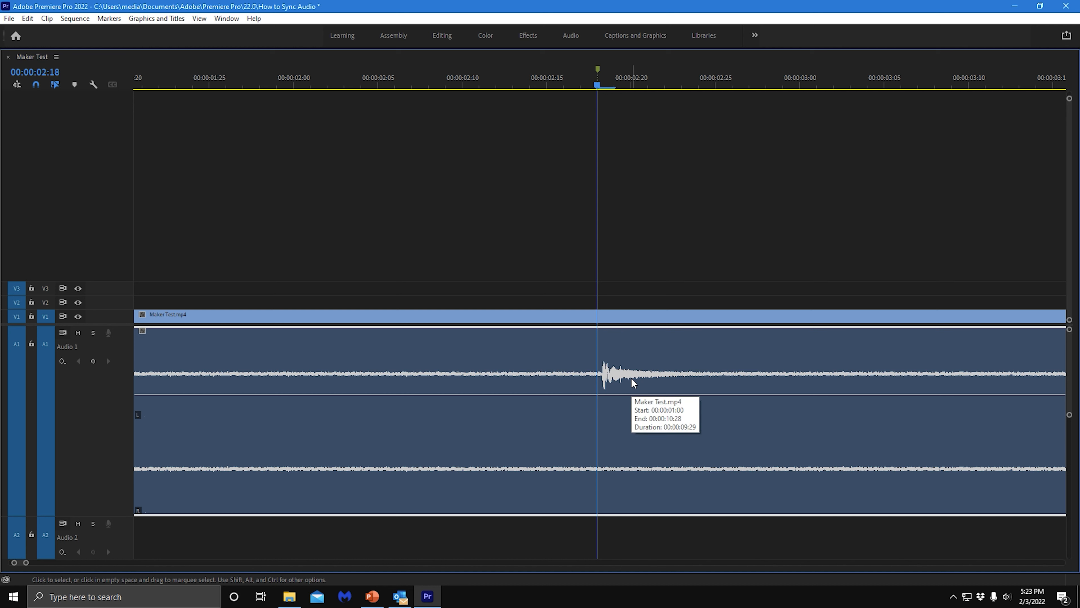
- Turn off timeline snapping and switch the Maker Test sequence to show audio time units
{"action": "left_click", "coordinate": [41, 86]}
{"action": "left_click", "coordinate": [56, 56]}
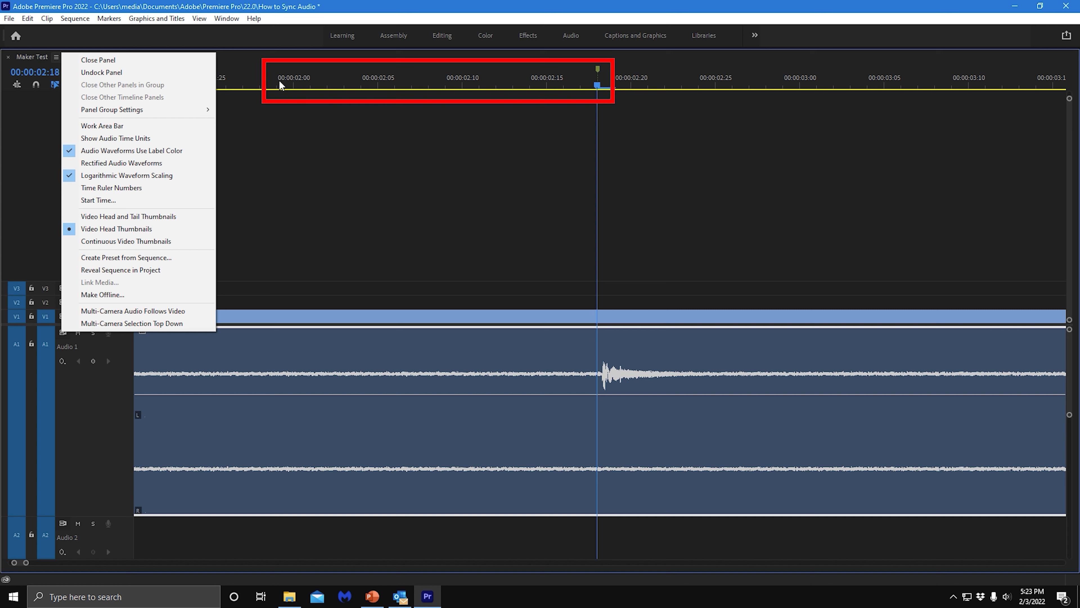
{"action": "left_click", "coordinate": [73, 140]}
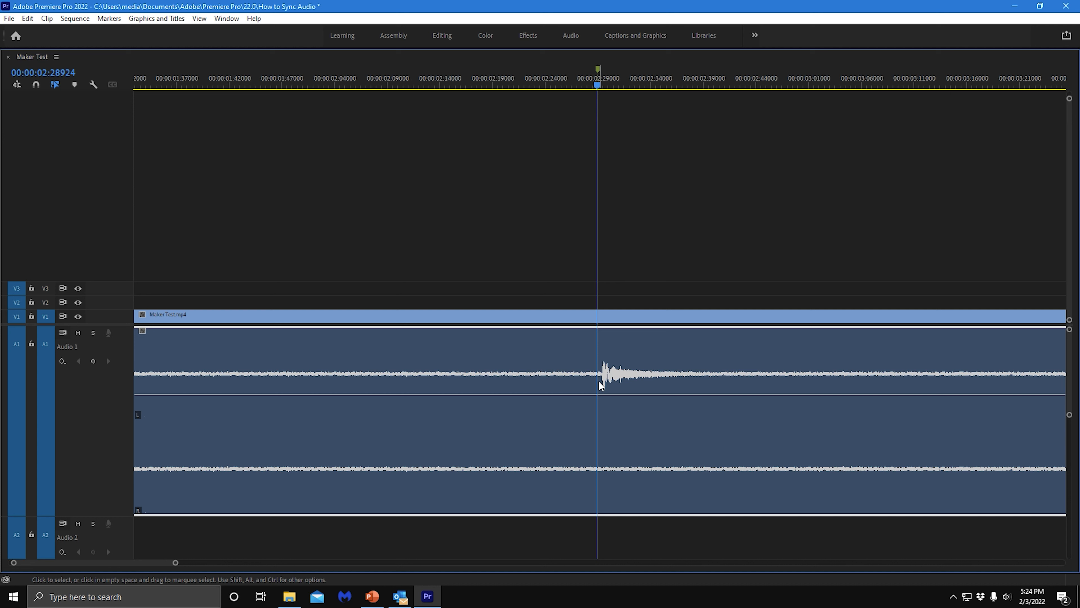
- Nudge the Maker Test.mp4 audio clip earlier in single audio-unit steps, bringing its clap spike closer to the marker
{"action": "key", "text": "equal"}
{"action": "key", "text": "equal"}
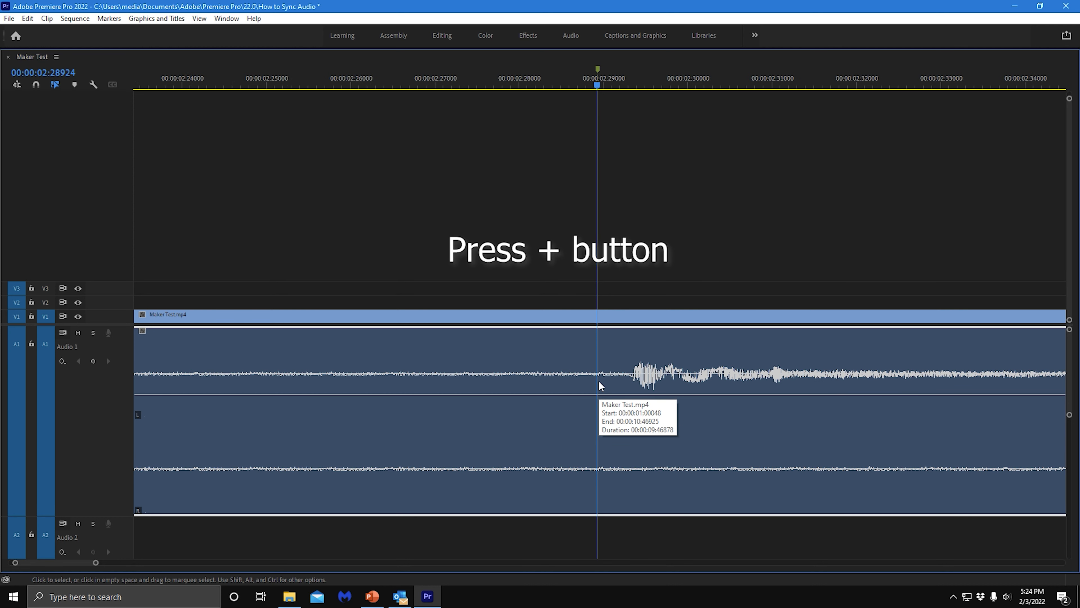
{"action": "key", "text": "equal"}
{"action": "key", "text": "equal"}
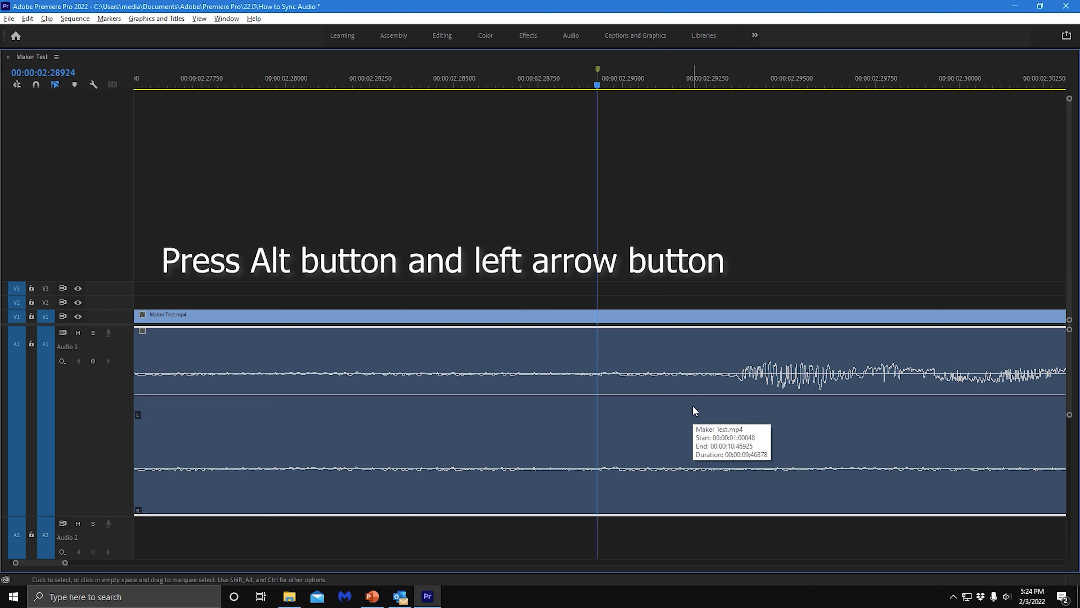
{"action": "key", "text": "alt+Left"}
{"action": "key", "text": "alt+Left"}
{"action": "key", "text": "alt+Left"}
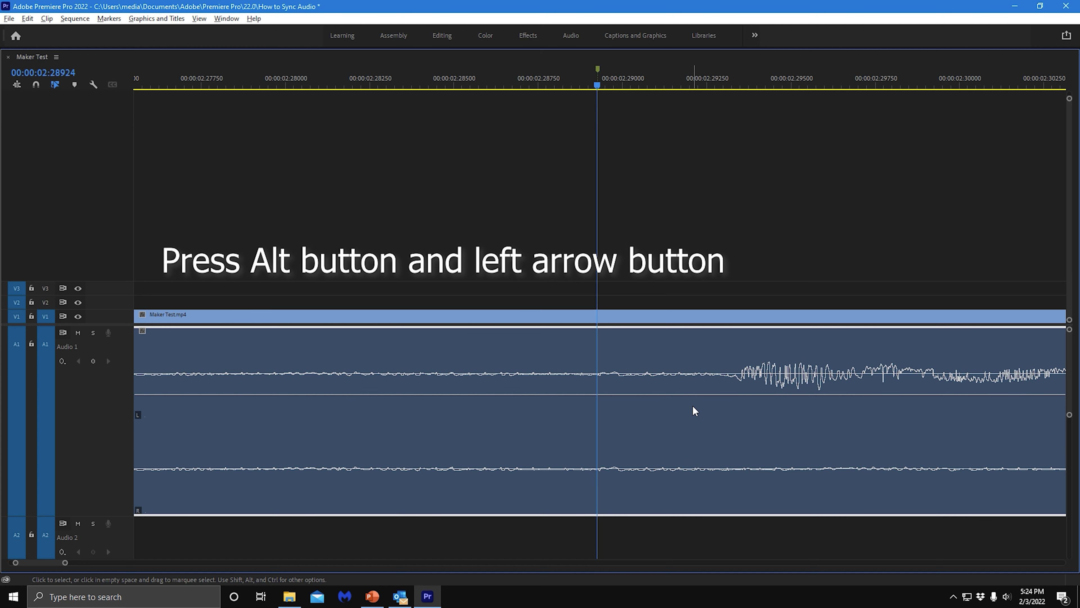
{"action": "key", "text": "alt+Left"}
{"action": "key", "text": "alt+Left"}
{"action": "key", "text": "alt+Left"}
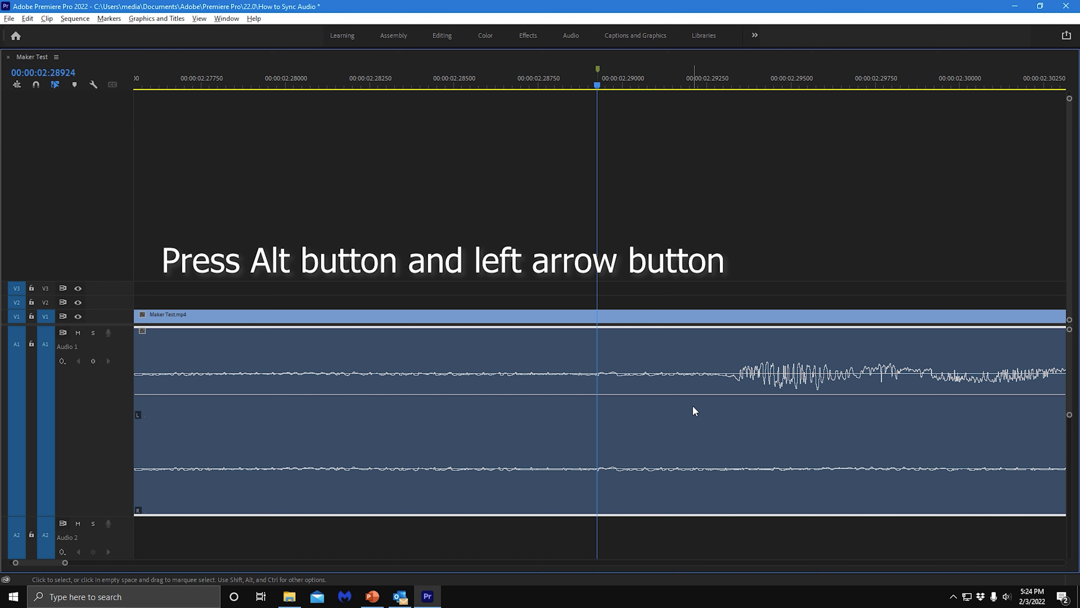
{"action": "key", "text": "alt+Left"}
{"action": "key", "text": "alt+Left"}
{"action": "key", "text": "alt+Left"}
{"action": "key", "text": "alt+Left"}
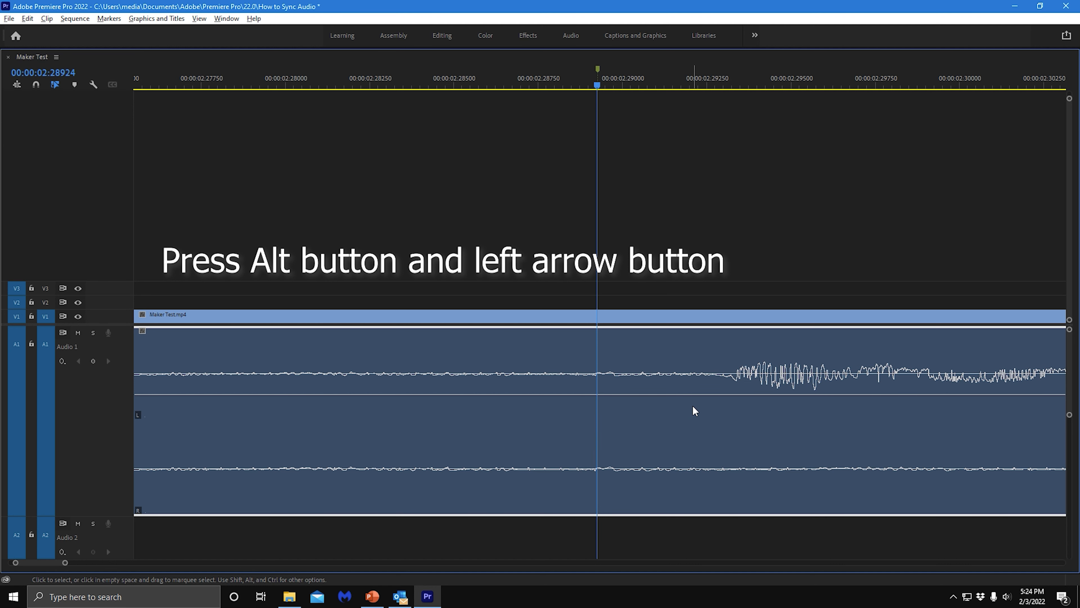
{"action": "key", "text": "alt+Left"}
{"action": "key", "text": "alt+Left"}
{"action": "key", "text": "alt+Left"}
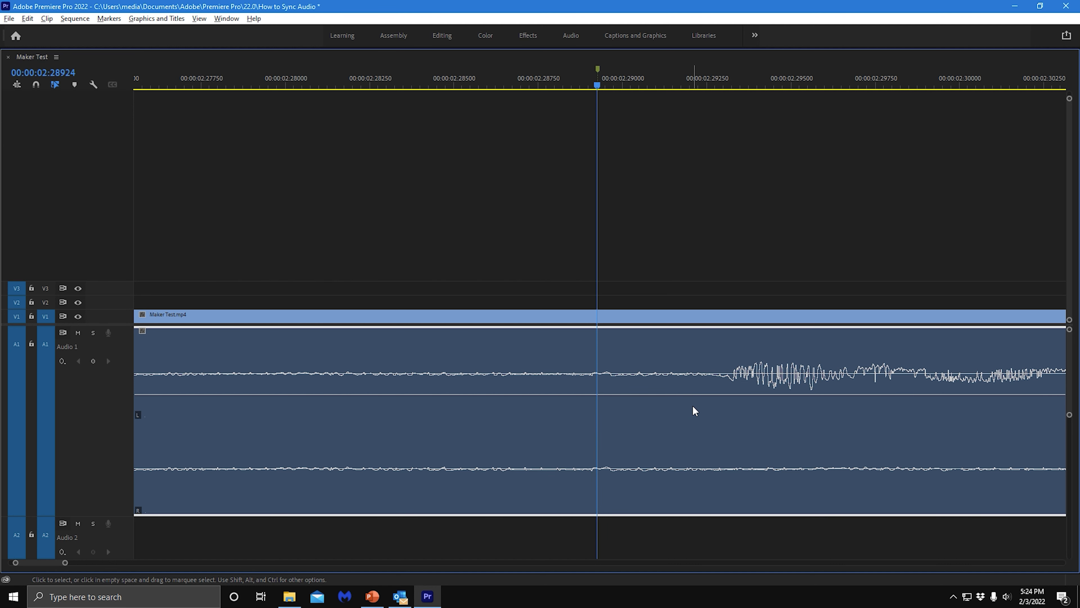
{"action": "key", "text": "alt+Left"}
{"action": "key", "text": "alt+Left"}
{"action": "key", "text": "alt+Left"}
{"action": "key", "text": "alt+Left"}
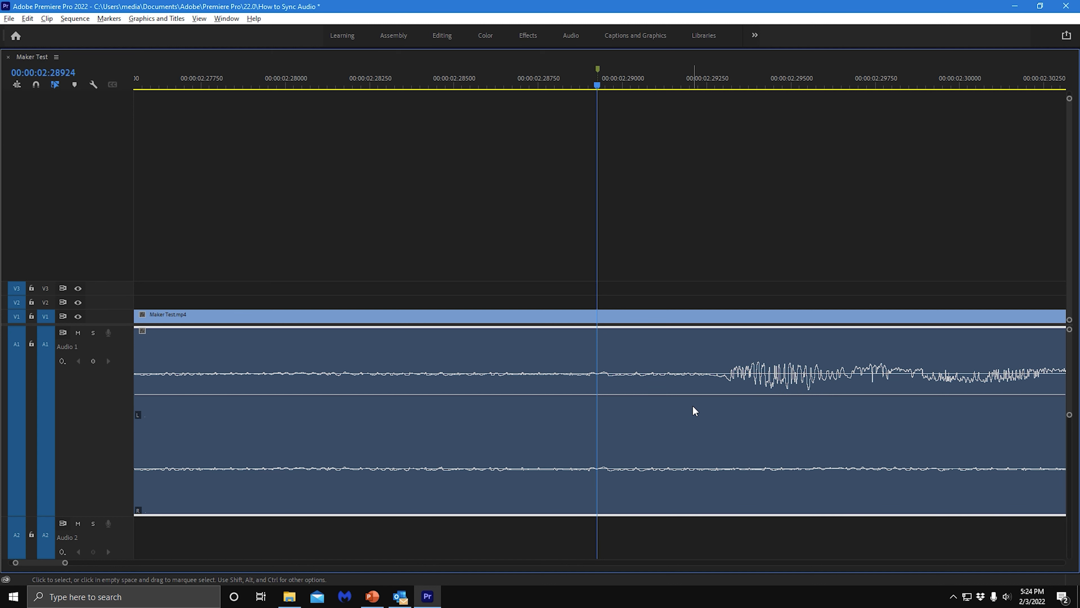
{"action": "key", "text": "alt+Left"}
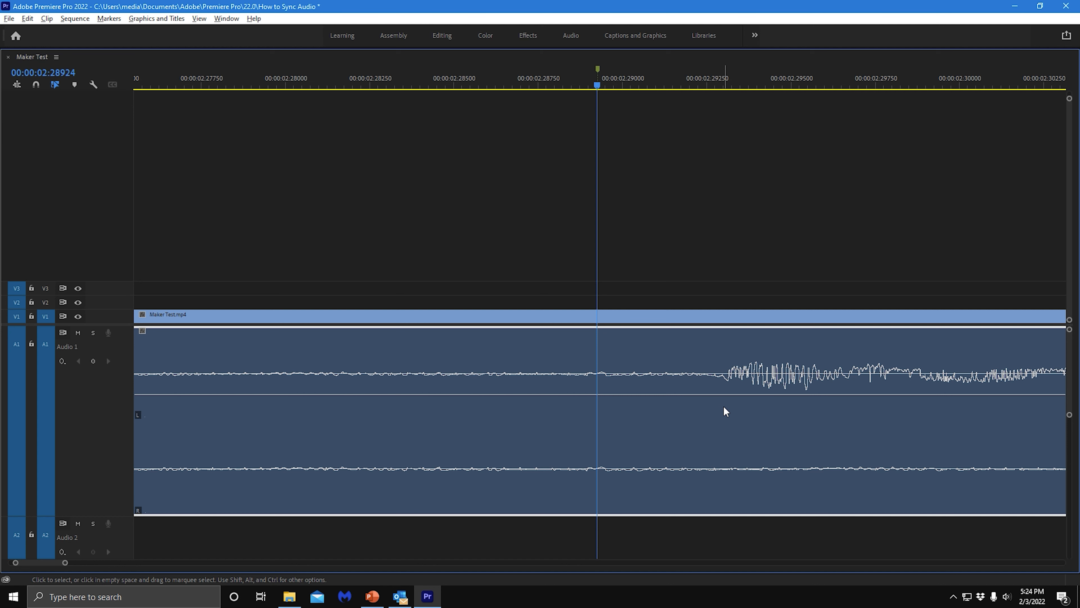
- Move the Maker Test.mp4 audio clip earlier to start at 00:00:00:47618, with the beginning of its clap spike on the marker
{"action": "left_click_drag", "start_coordinate": [724, 406], "coordinate": [652, 410]}
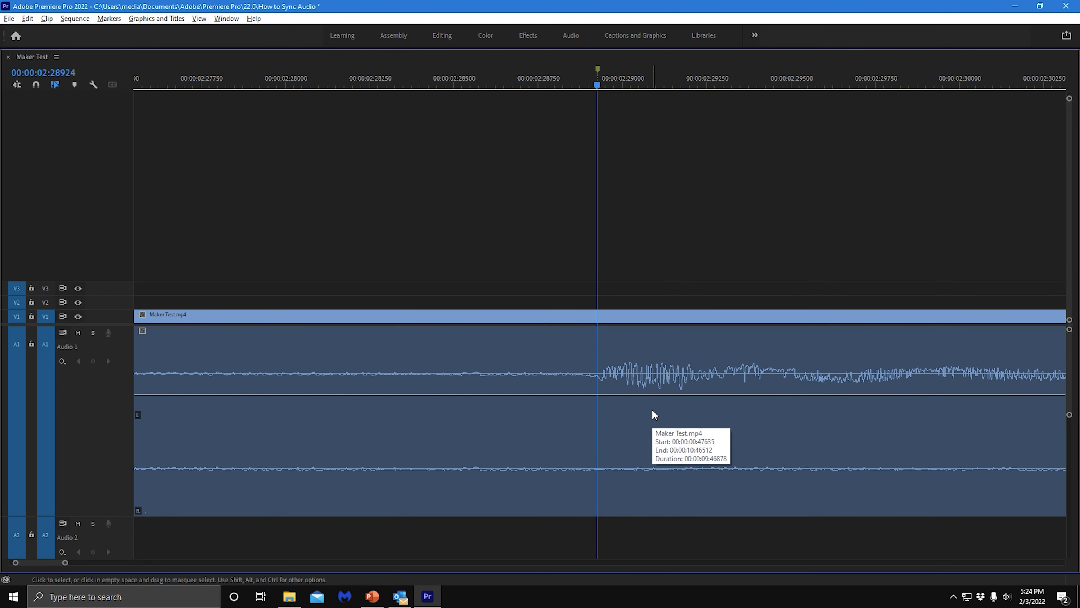
{"action": "left_click", "coordinate": [654, 415]}
{"action": "left_click_drag", "start_coordinate": [654, 415], "coordinate": [646, 410]}
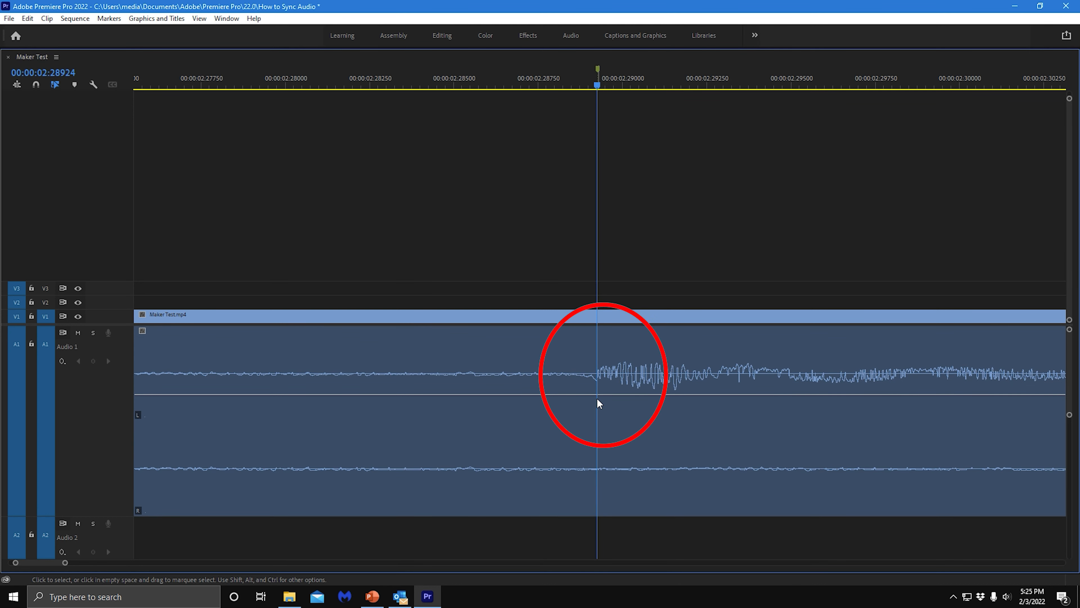
- Examine the clap spike's alignment with the marker at sample level, then across the whole sequence
{"action": "key", "text": "equal"}
{"action": "key", "text": "equal"}
{"action": "key", "text": "equal"}
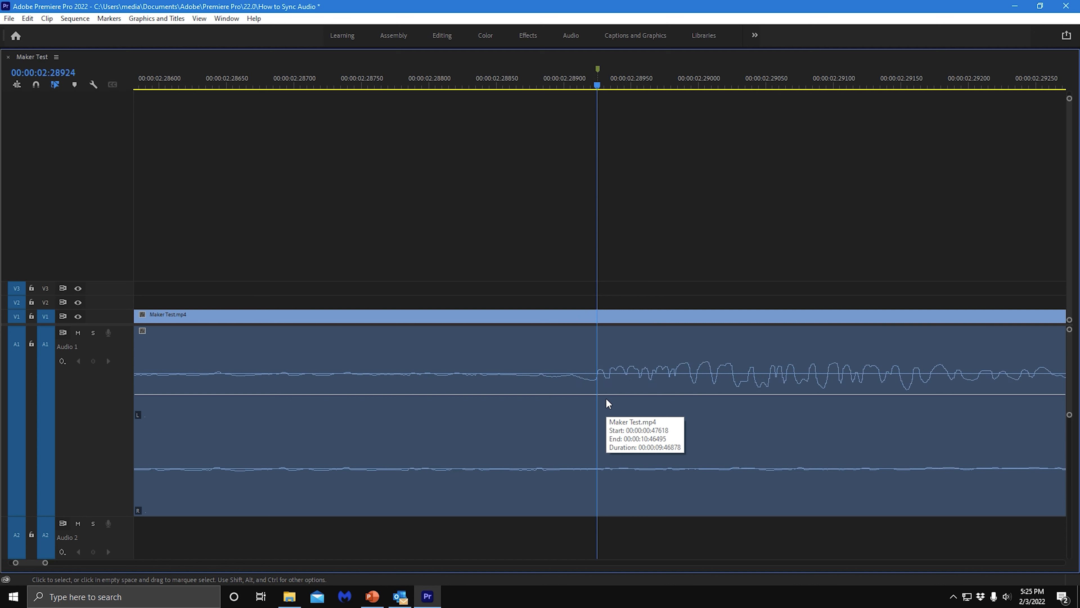
{"action": "key", "text": "equal"}
{"action": "key", "text": "equal"}
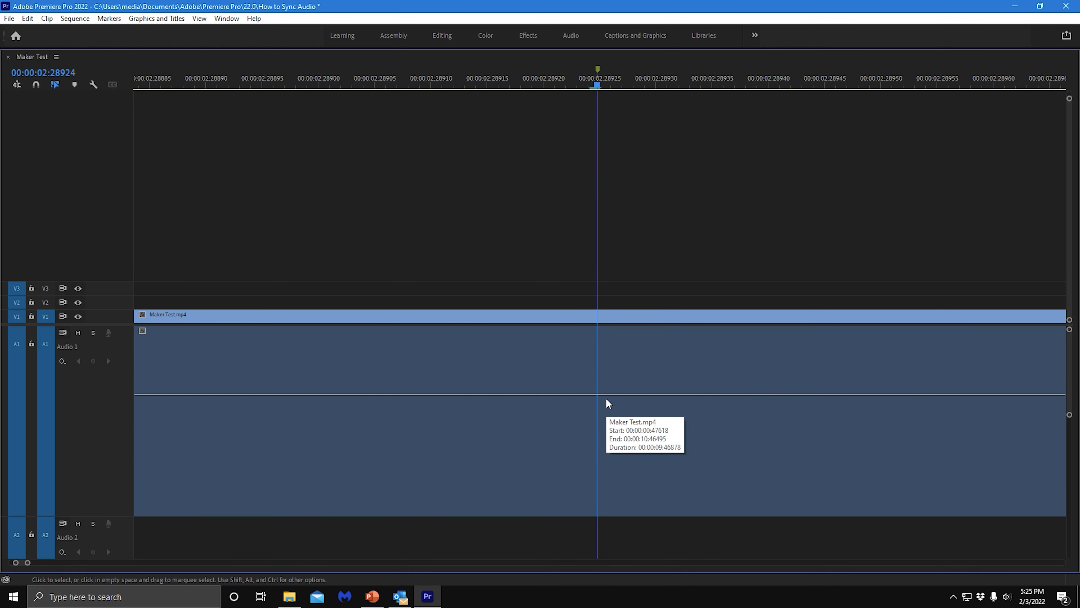
{"action": "key", "text": "minus"}
{"action": "key", "text": "minus"}
{"action": "key", "text": "minus"}
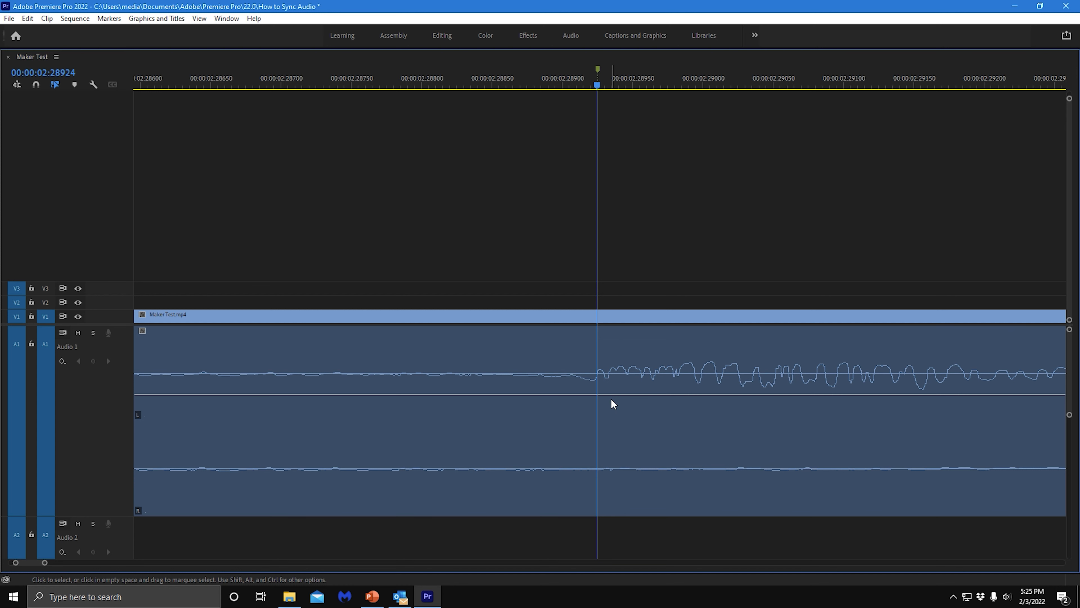
{"action": "key", "text": "minus"}
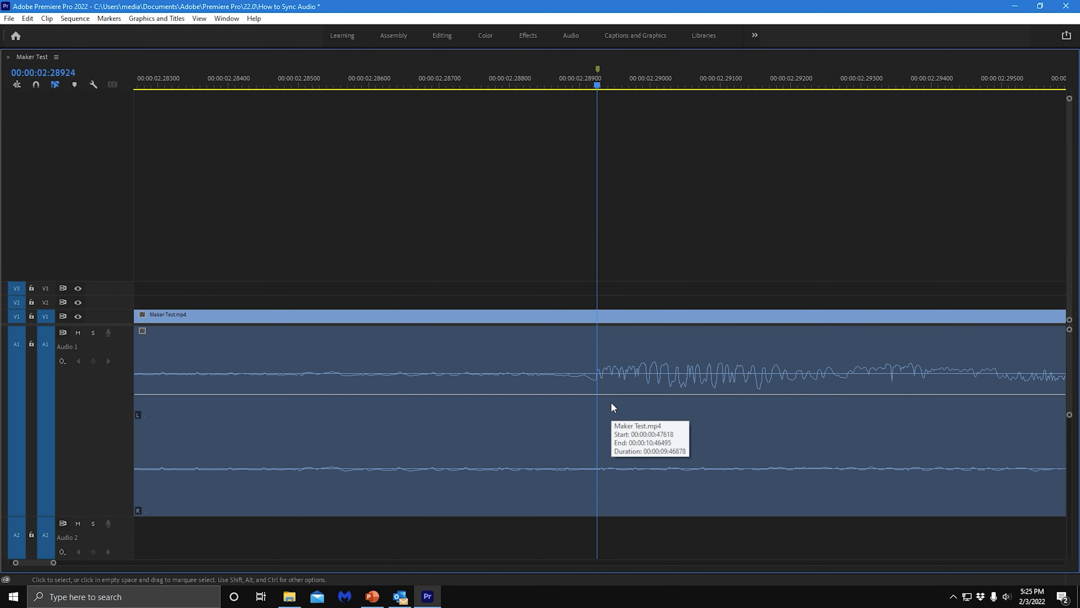
{"action": "key", "text": "minus"}
{"action": "key", "text": "minus"}
{"action": "key", "text": "minus"}
{"action": "key", "text": "minus"}
{"action": "key", "text": "minus"}
{"action": "key", "text": "minus"}
{"action": "key", "text": "minus"}
{"action": "key", "text": "minus"}
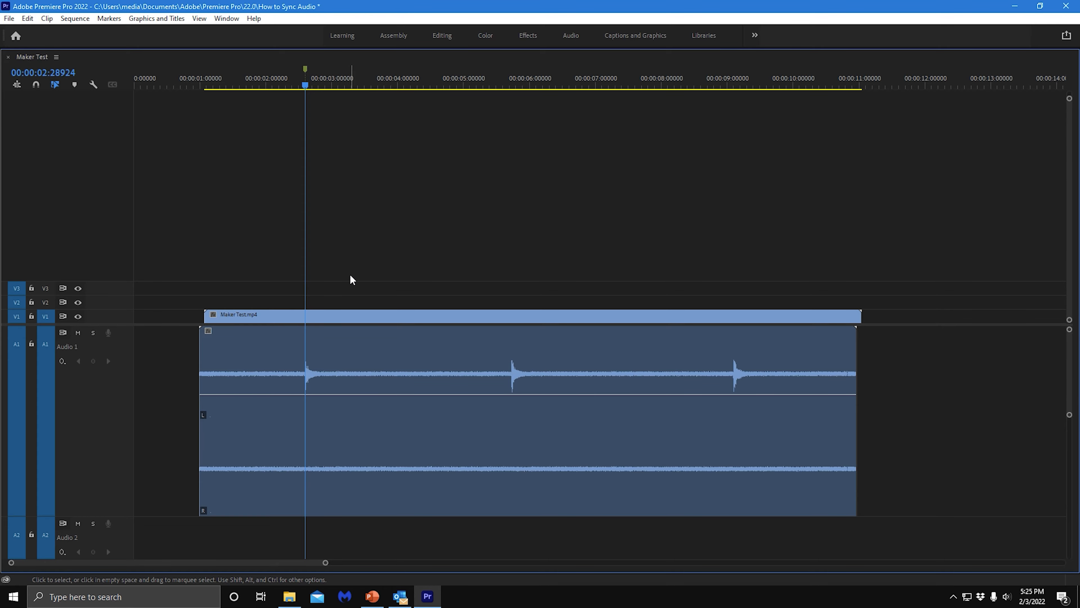
- Restore the timeline to its normal size and play back the first clap twice from just before the marker
{"action": "key", "text": "grave"}
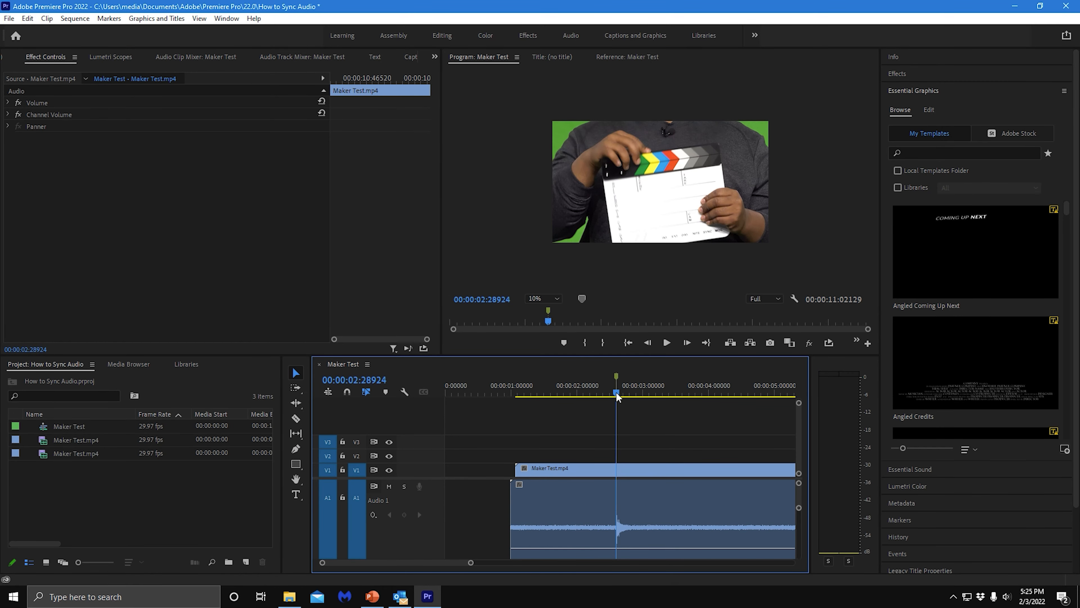
{"action": "left_click_drag", "start_coordinate": [617, 393], "coordinate": [605, 397]}
{"action": "key", "text": "space"}
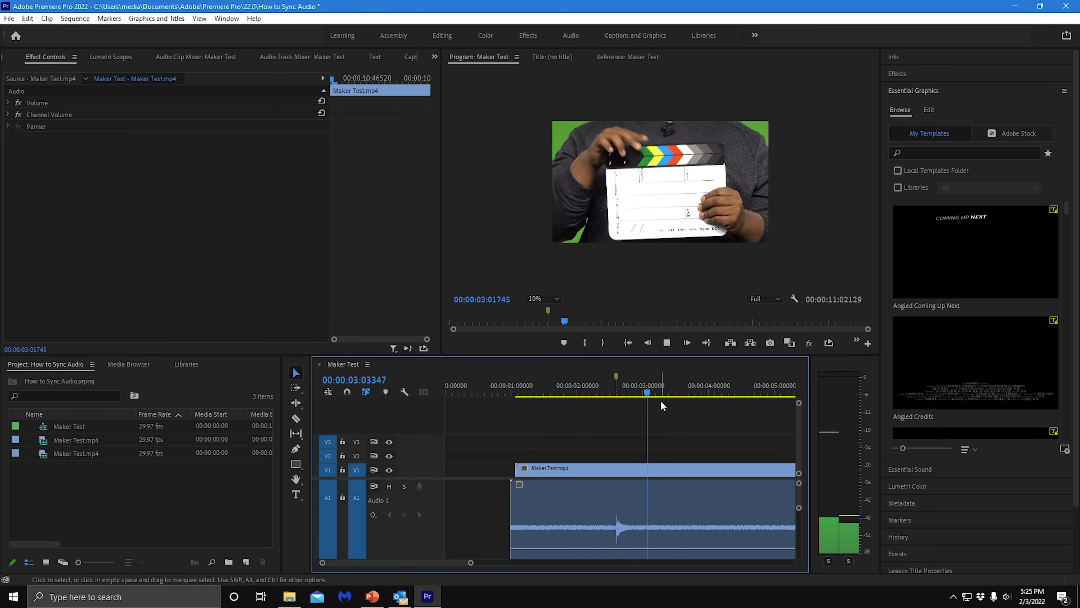
{"action": "key", "text": "space"}
{"action": "left_click_drag", "start_coordinate": [644, 396], "coordinate": [600, 407]}
{"action": "key", "text": "space"}
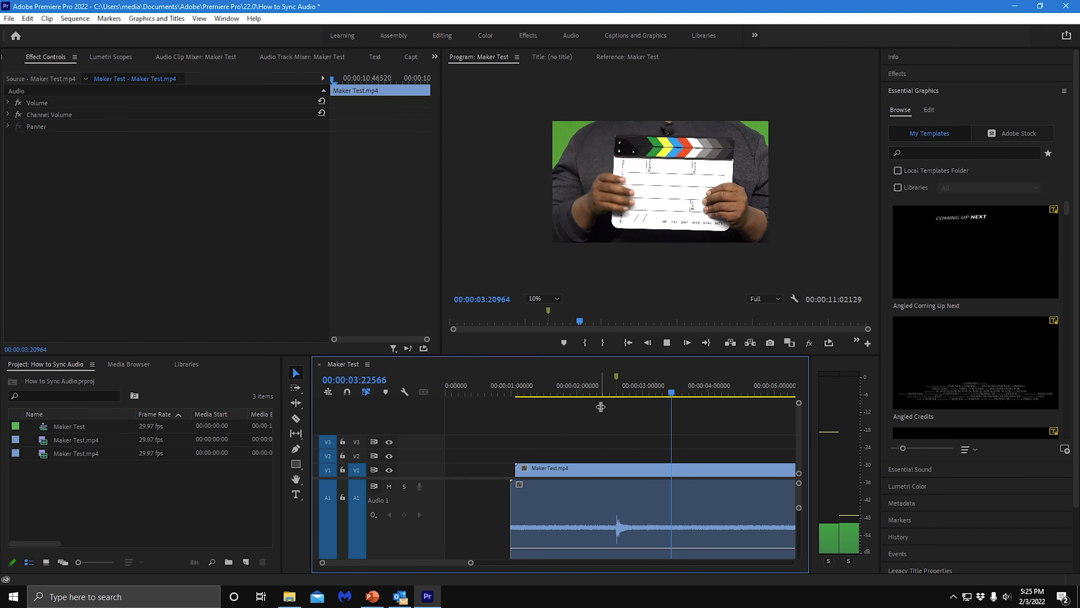
{"action": "key", "text": "space"}
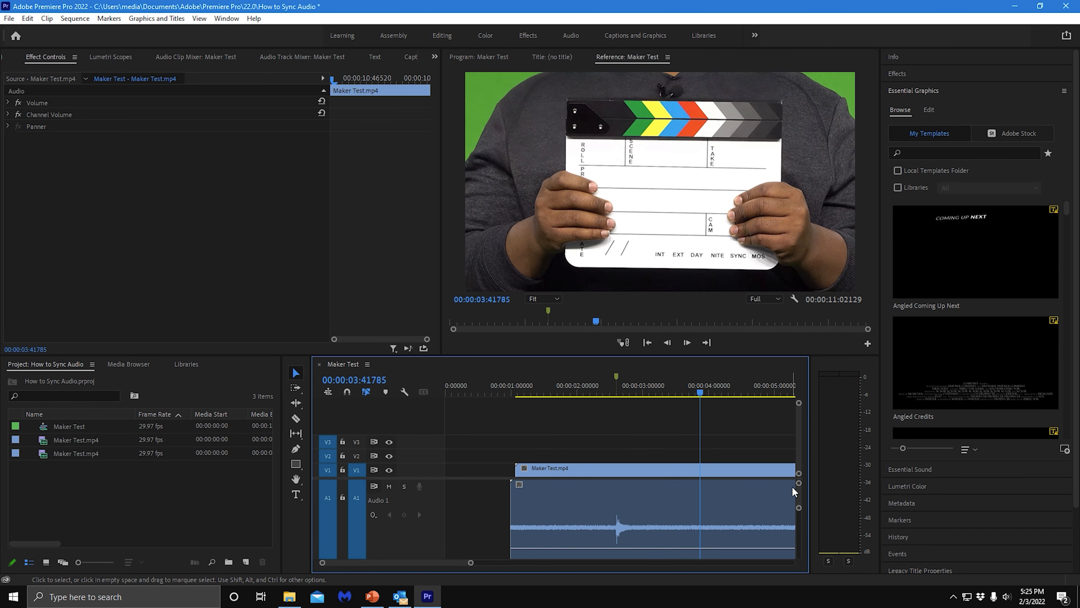
- Reduce the height of the audio tracks and fit the whole Maker Test.mp4 clip in the timeline's width
{"action": "left_click_drag", "start_coordinate": [798, 508], "coordinate": [789, 529]}
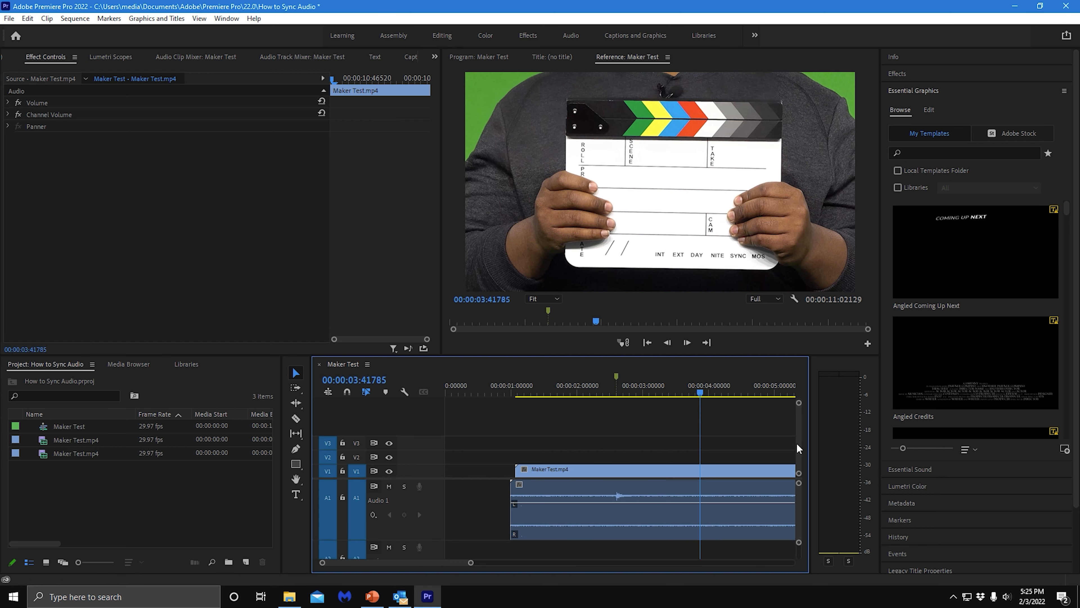
{"action": "left_click_drag", "start_coordinate": [798, 444], "coordinate": [795, 464]}
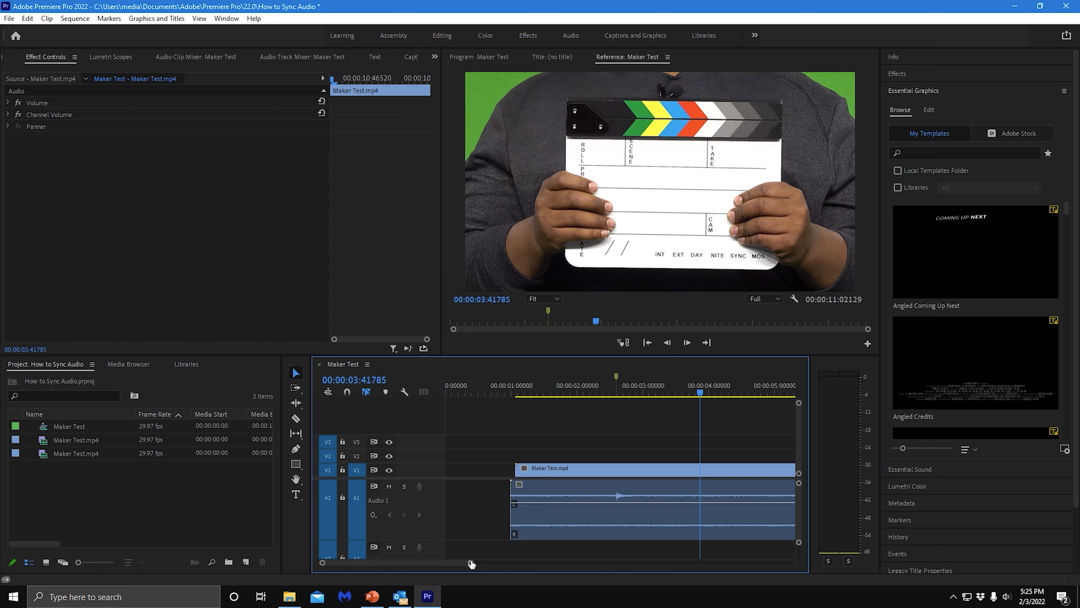
{"action": "left_click_drag", "start_coordinate": [471, 564], "coordinate": [531, 564]}
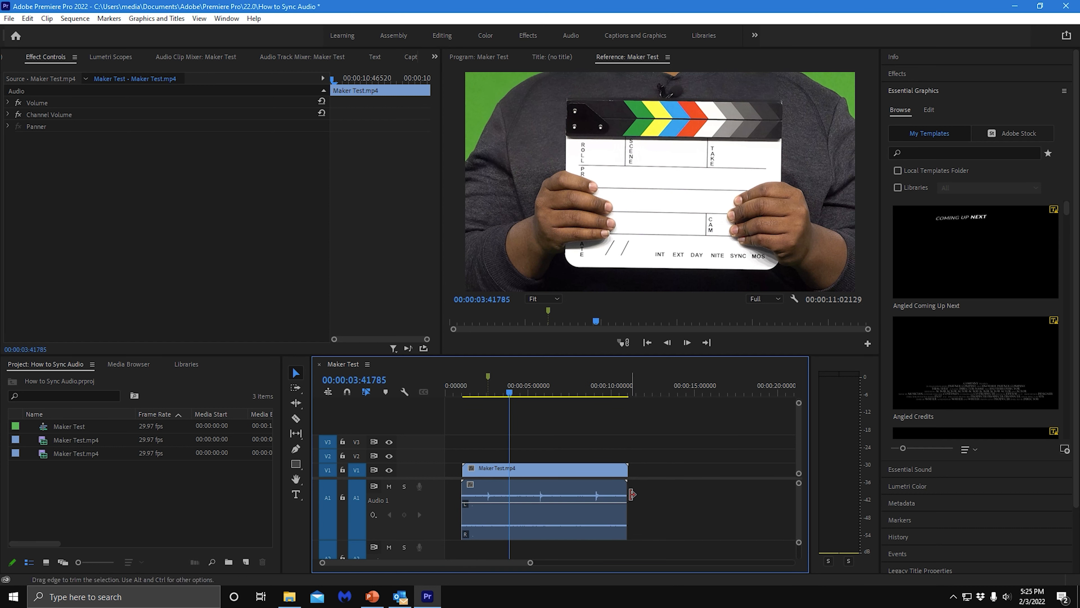
- Add another Maker Test.mp4 clip after the first one on V1 and A1, starting at about 12 seconds
{"action": "left_click", "coordinate": [553, 517]}
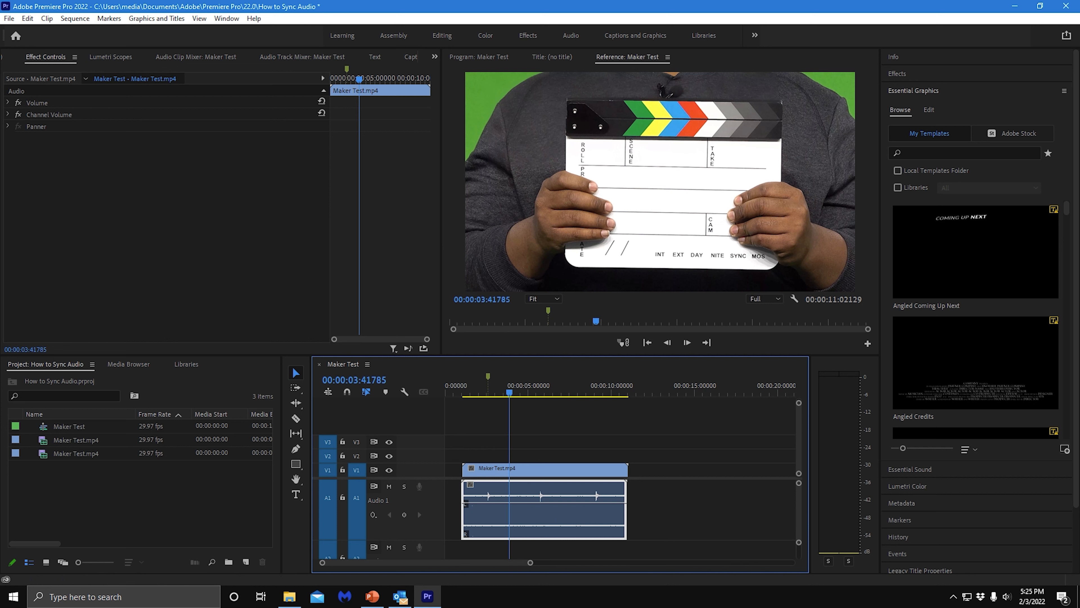
{"action": "left_click_drag", "start_coordinate": [1079, 366], "coordinate": [665, 503]}
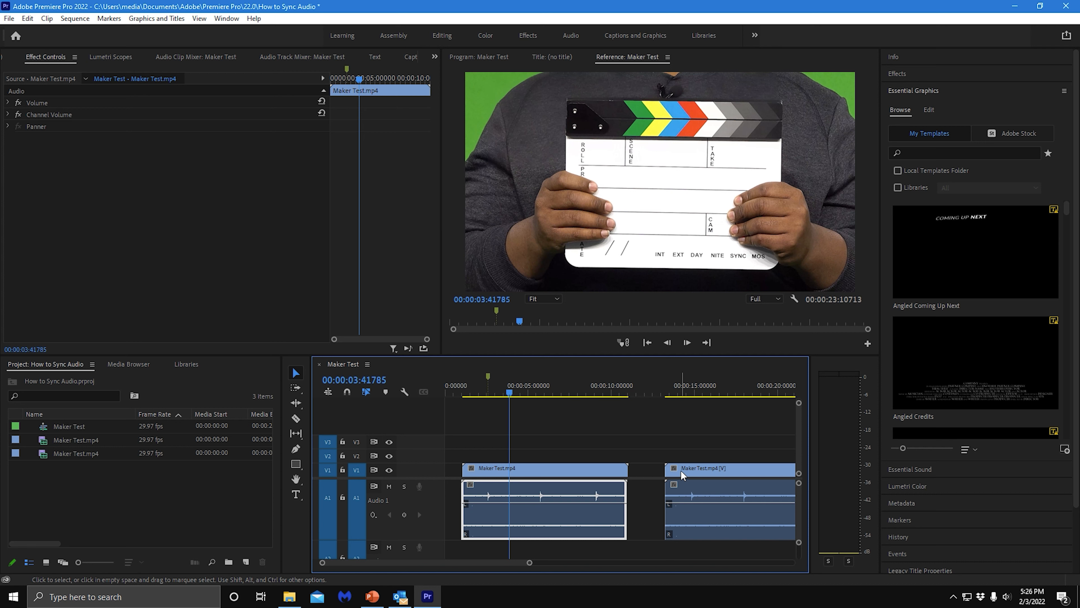
{"action": "left_click_drag", "start_coordinate": [690, 504], "coordinate": [675, 508]}
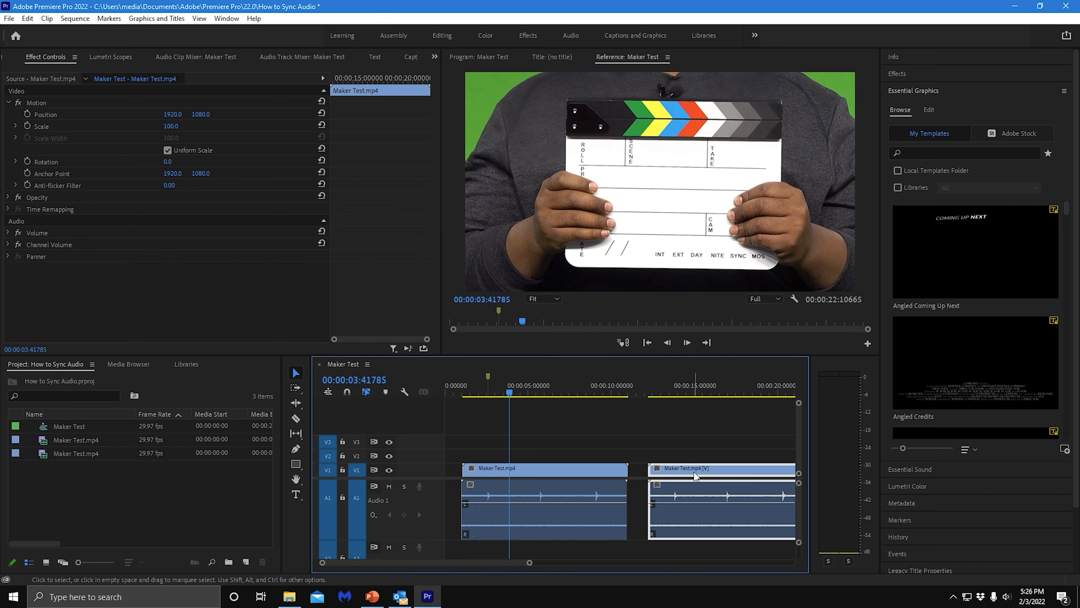
- Unlink the second Maker Test.mp4 clip and delete its video part, leaving only the audio
{"action": "right_click", "coordinate": [700, 511]}
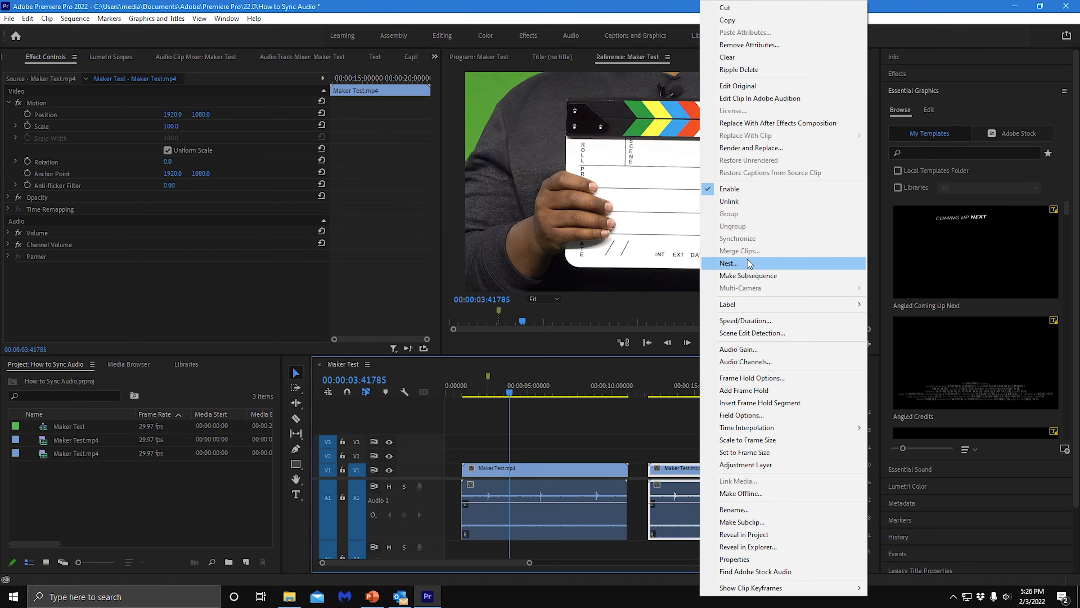
{"action": "left_click", "coordinate": [736, 201]}
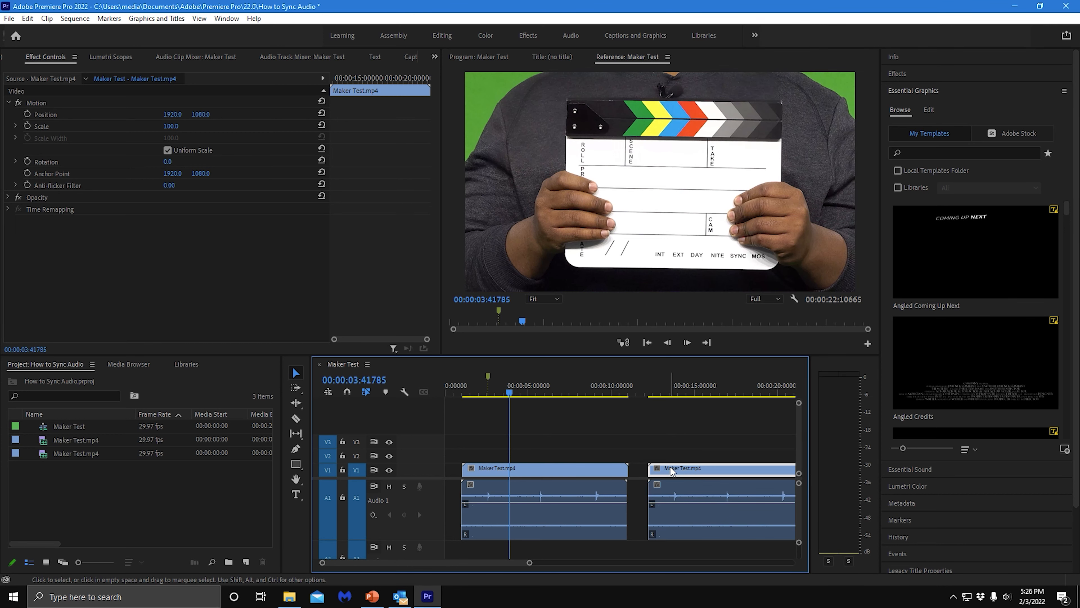
{"action": "key", "text": "Delete"}
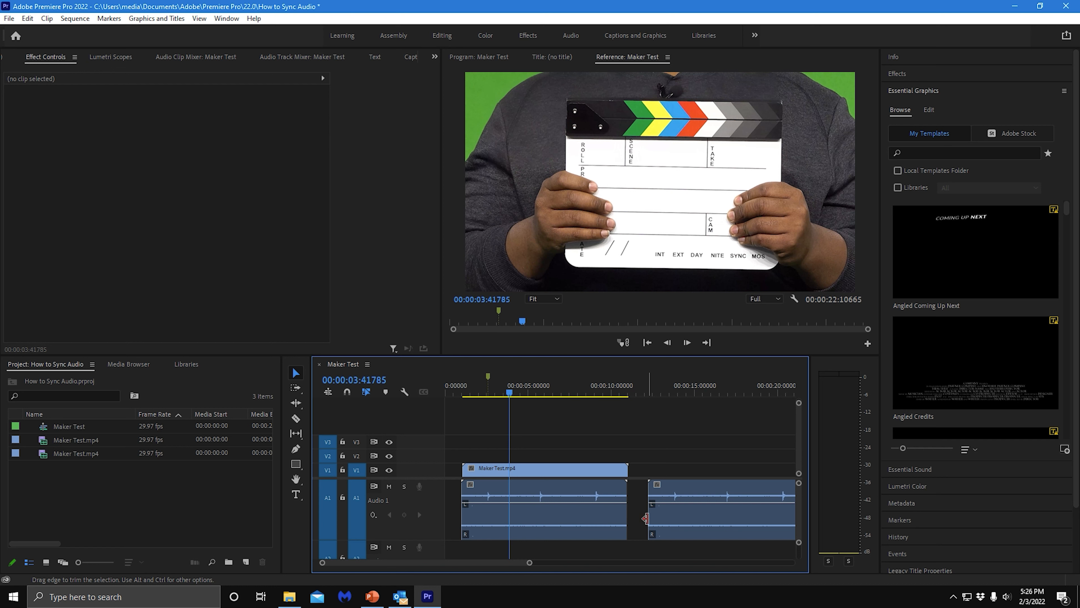
- Trim about 4 seconds off the start of the second audio clip and move it to A2, starting at about 4 seconds
{"action": "left_click_drag", "start_coordinate": [652, 517], "coordinate": [718, 514]}
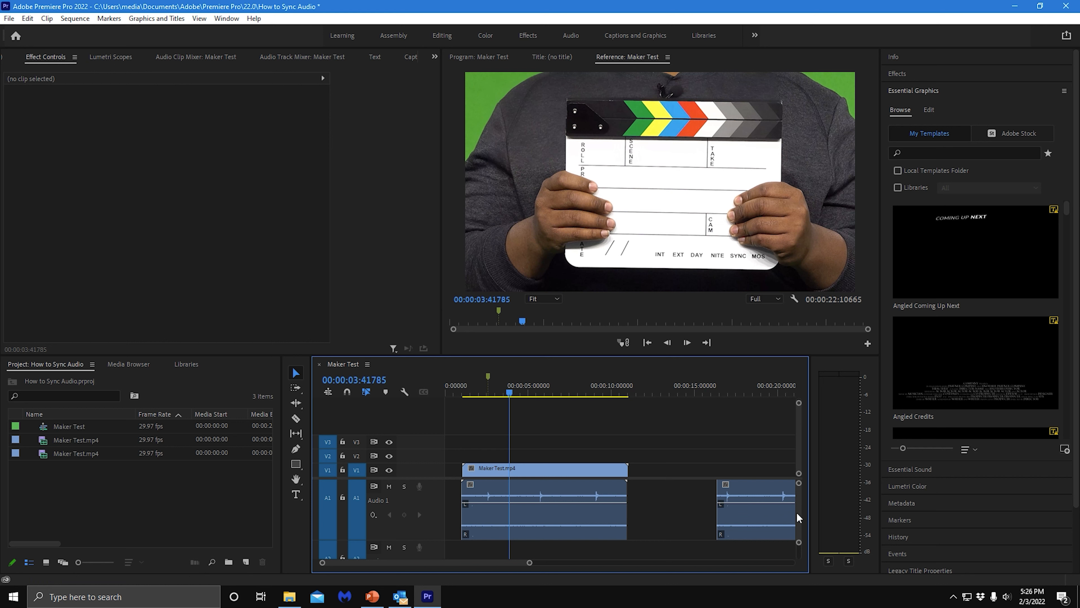
{"action": "left_click_drag", "start_coordinate": [799, 510], "coordinate": [799, 513]}
{"action": "left_click_drag", "start_coordinate": [760, 495], "coordinate": [550, 526]}
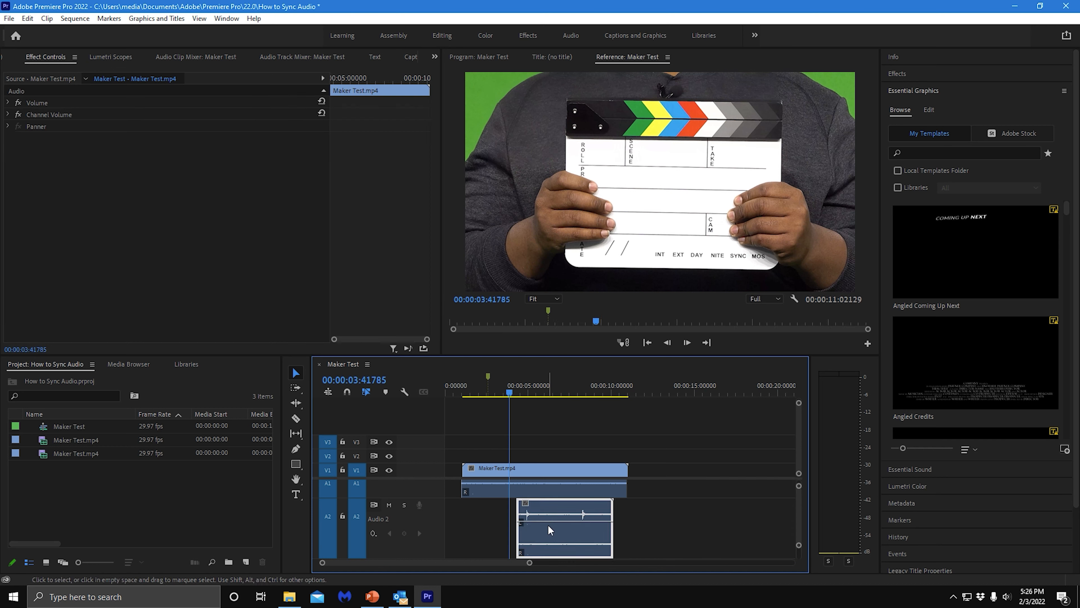
{"action": "scroll", "coordinate": [800, 522], "scroll_direction": "up", "scroll_amount": 2}
{"action": "scroll", "coordinate": [801, 517], "scroll_direction": "down", "scroll_amount": 1}
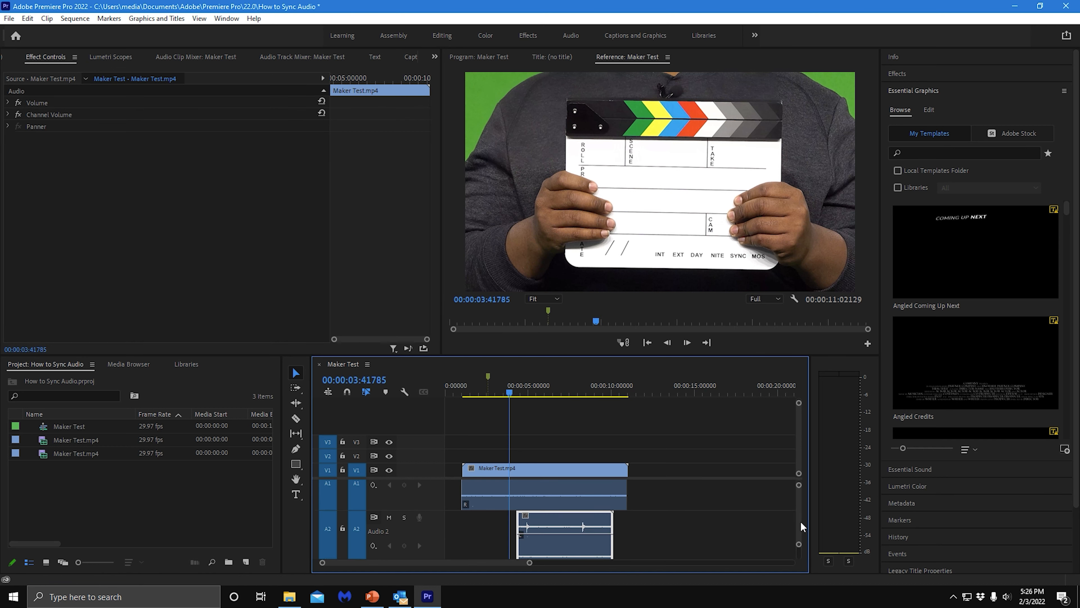
{"action": "scroll", "coordinate": [800, 520], "scroll_direction": "down", "scroll_amount": 2}
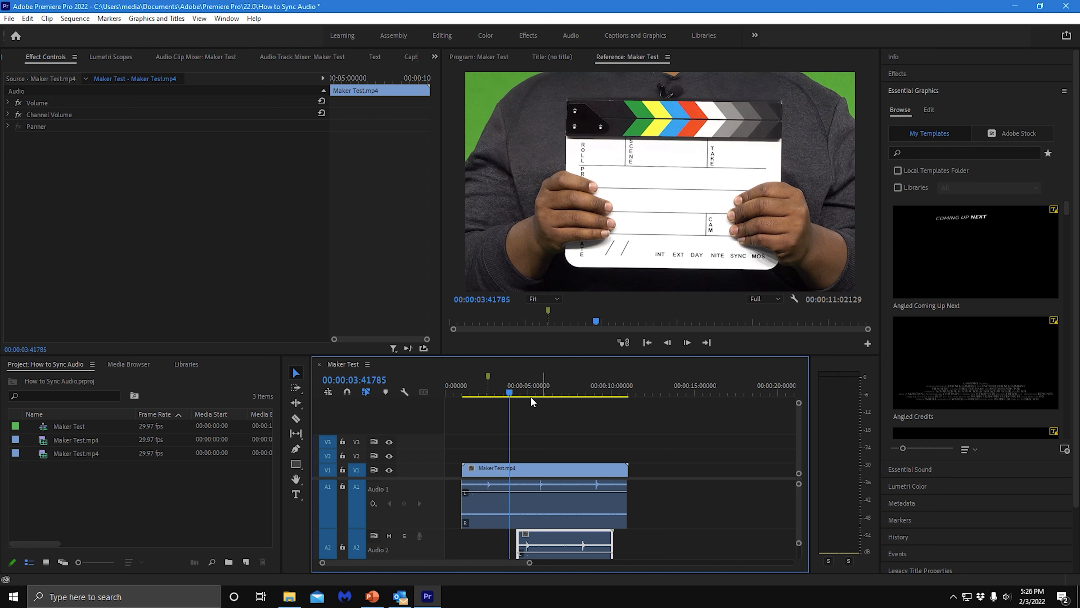
- Check the sequence's Show Audio Time Units option, and shift the A2 audio clip later to start at about 5 seconds
{"action": "left_click", "coordinate": [367, 364]}
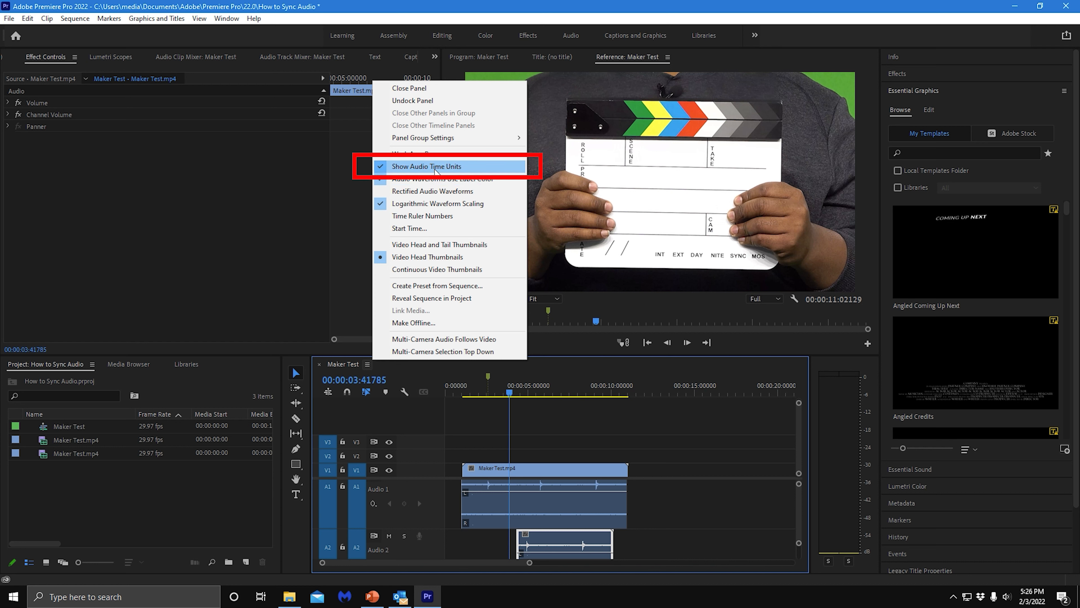
{"action": "left_click", "coordinate": [541, 420]}
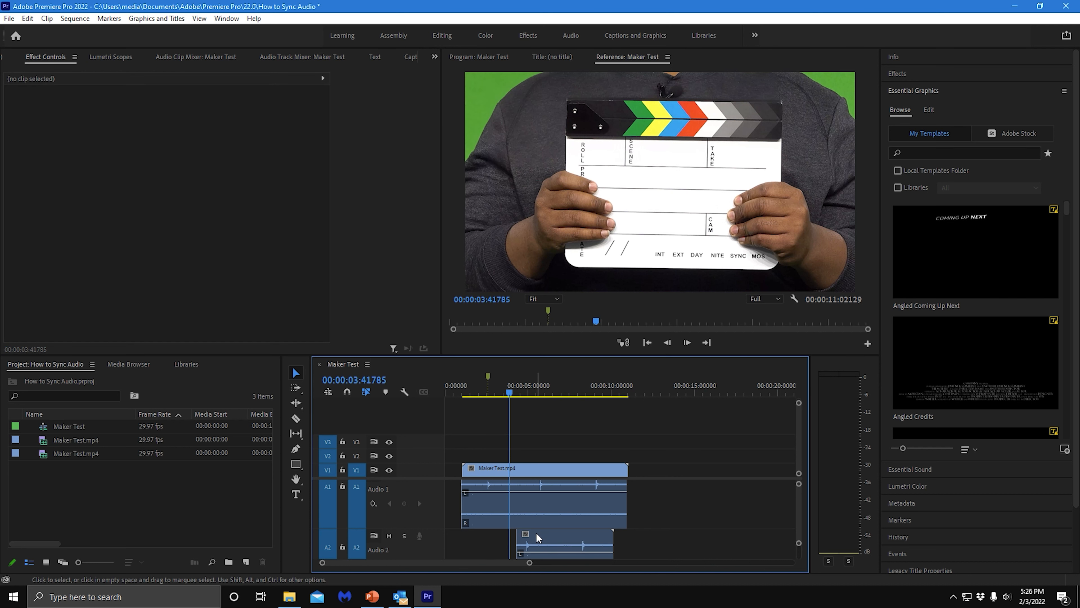
{"action": "left_click_drag", "start_coordinate": [536, 534], "coordinate": [547, 534]}
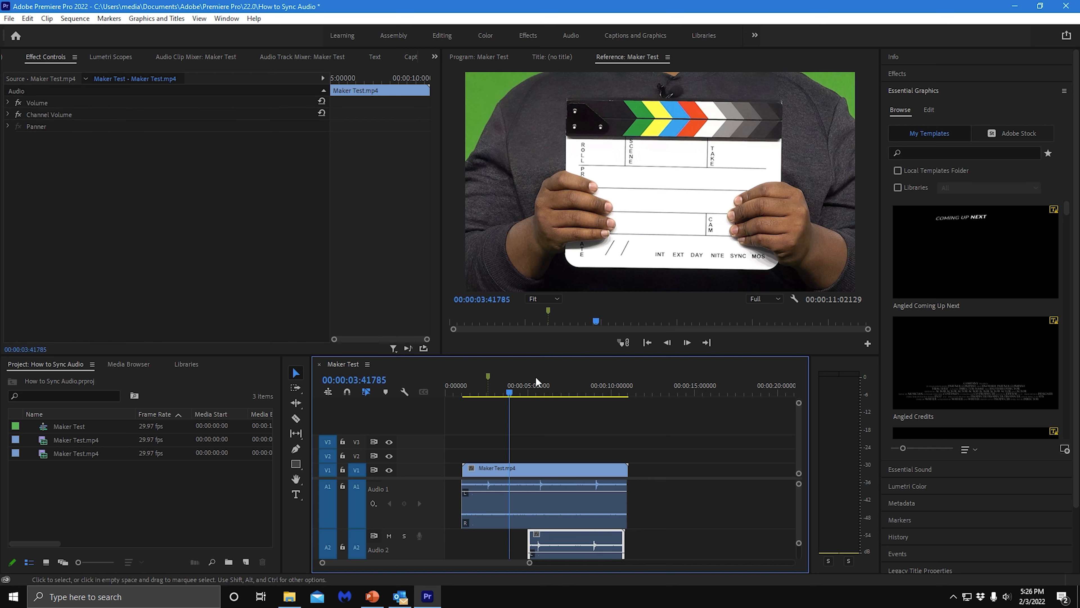
- Place the playhead at 00:00:05:31215 near the second clap and nudge the A2 audio clip slightly later
{"action": "left_click_drag", "start_coordinate": [512, 390], "coordinate": [539, 390]}
{"action": "left_click_drag", "start_coordinate": [546, 536], "coordinate": [550, 535]}
{"action": "left_click", "coordinate": [496, 420]}
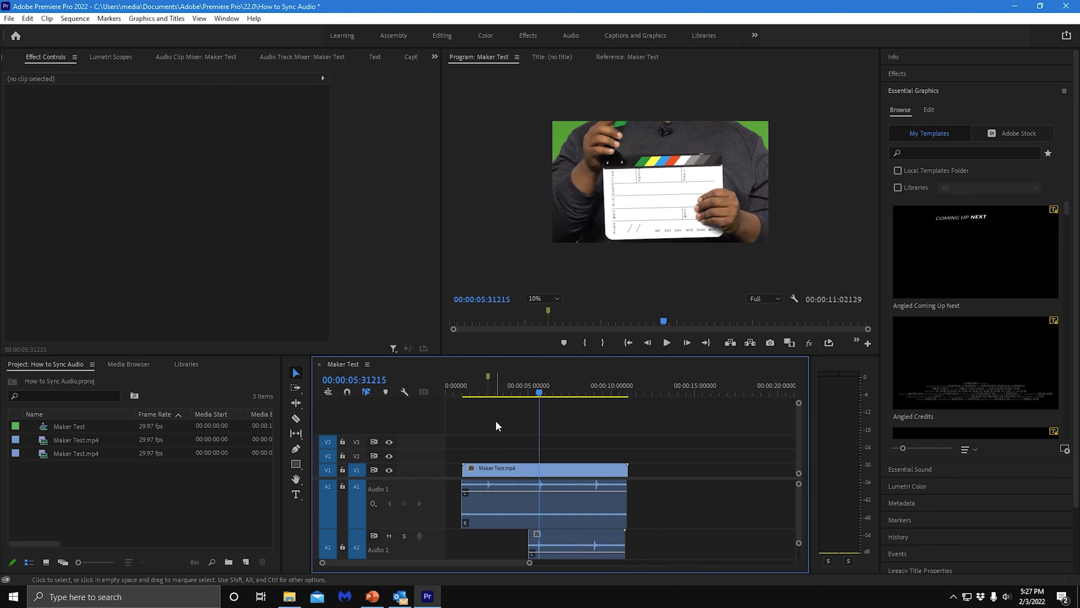
- In a maximized timeline, place the playhead at 00:00:05:34926 and shift the A2 clip later so its clap lines up with A1's
{"action": "key", "text": "grave"}
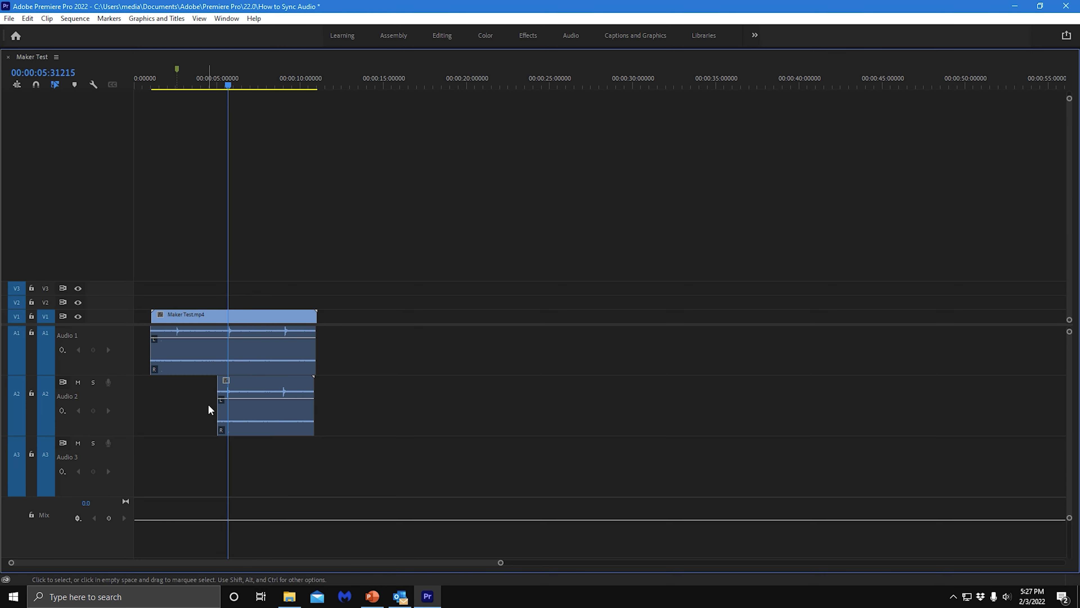
{"action": "key", "text": "equal"}
{"action": "key", "text": "equal"}
{"action": "key", "text": "equal"}
{"action": "key", "text": "equal"}
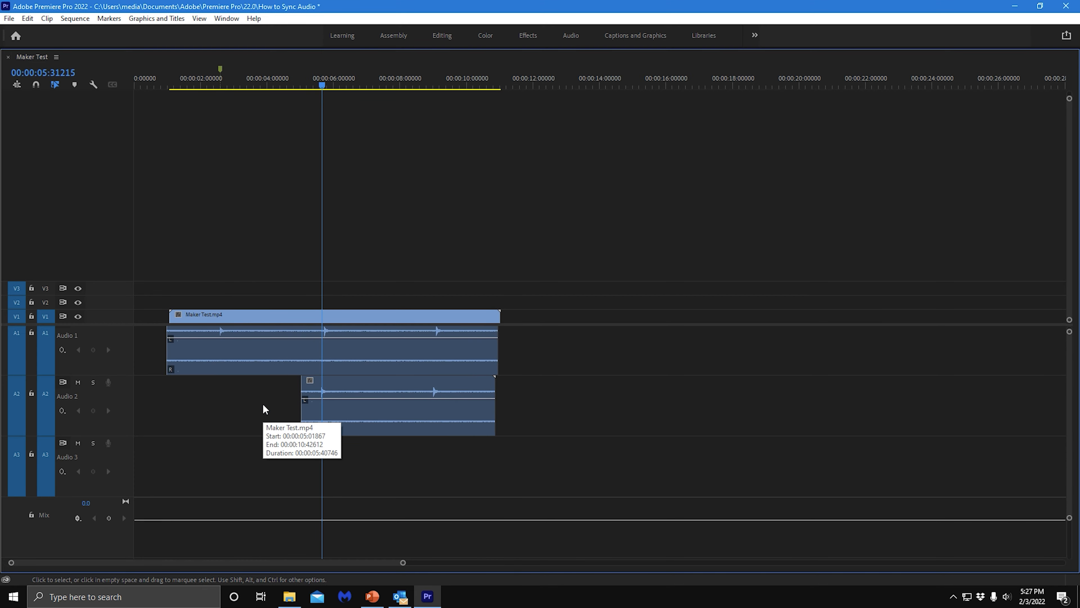
{"action": "key", "text": "equal"}
{"action": "key", "text": "equal"}
{"action": "key", "text": "equal"}
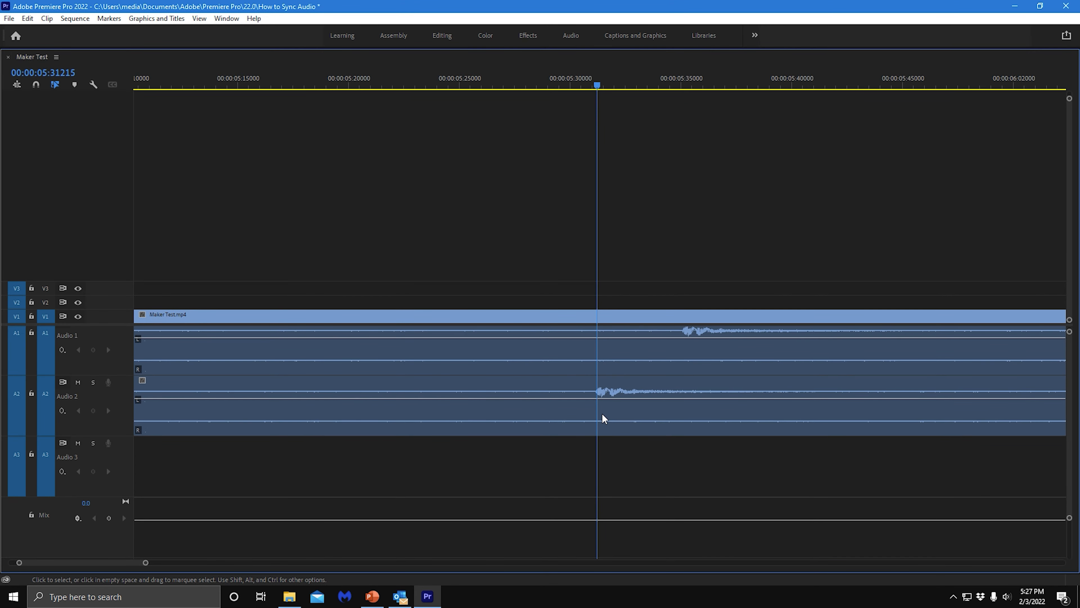
{"action": "left_click_drag", "start_coordinate": [638, 420], "coordinate": [717, 411]}
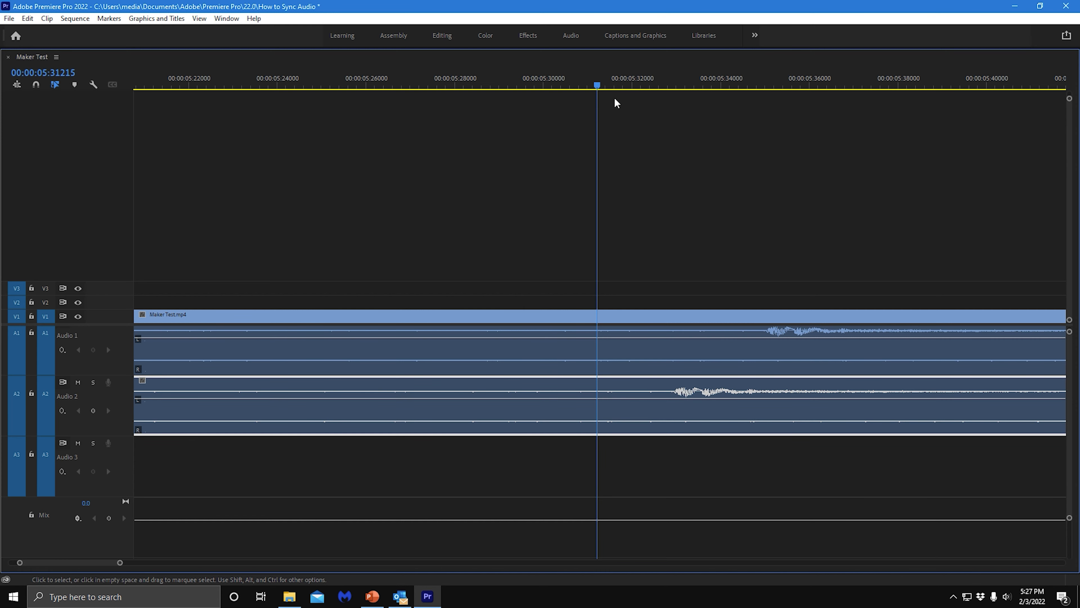
{"action": "left_click_drag", "start_coordinate": [598, 87], "coordinate": [761, 90]}
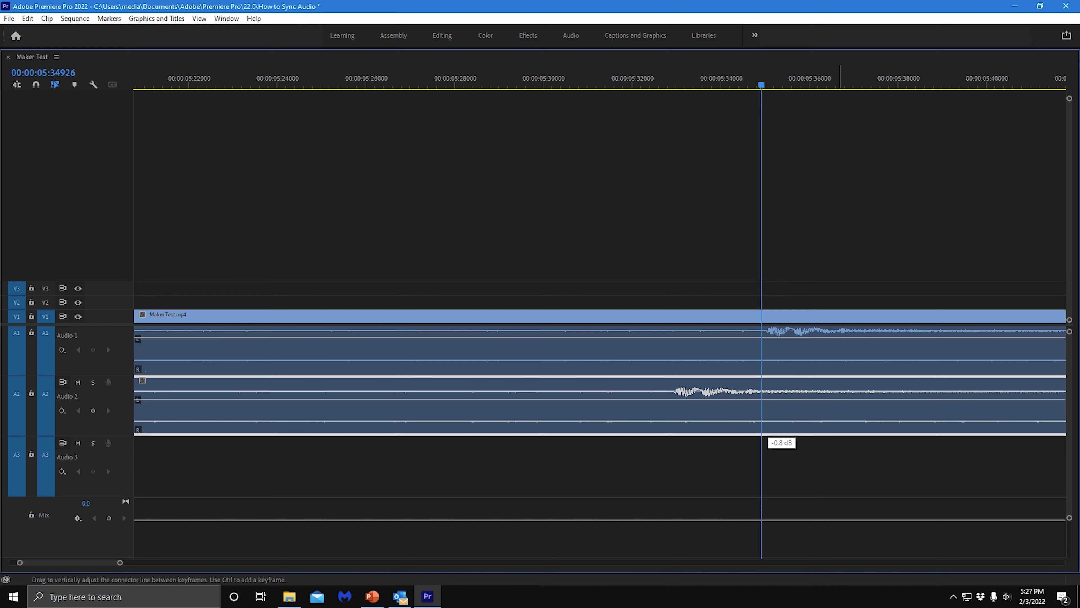
{"action": "left_click_drag", "start_coordinate": [775, 411], "coordinate": [807, 415]}
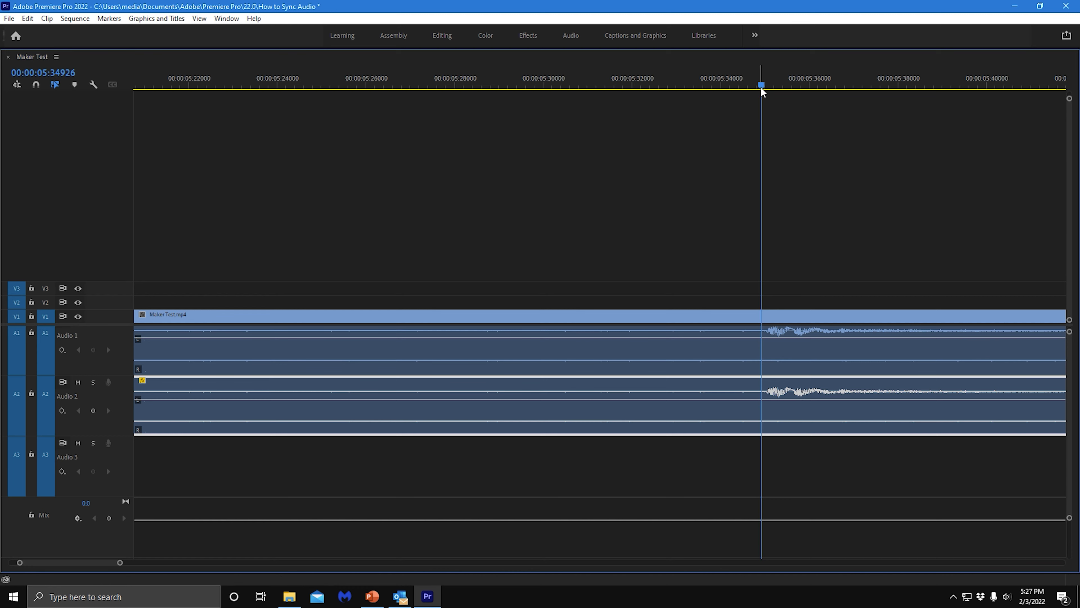
- Place the playhead at 00:00:05:35046, where the clap waveform starts, and enlarge the audio tracks to compare waveforms
{"action": "key", "text": "equal"}
{"action": "key", "text": "equal"}
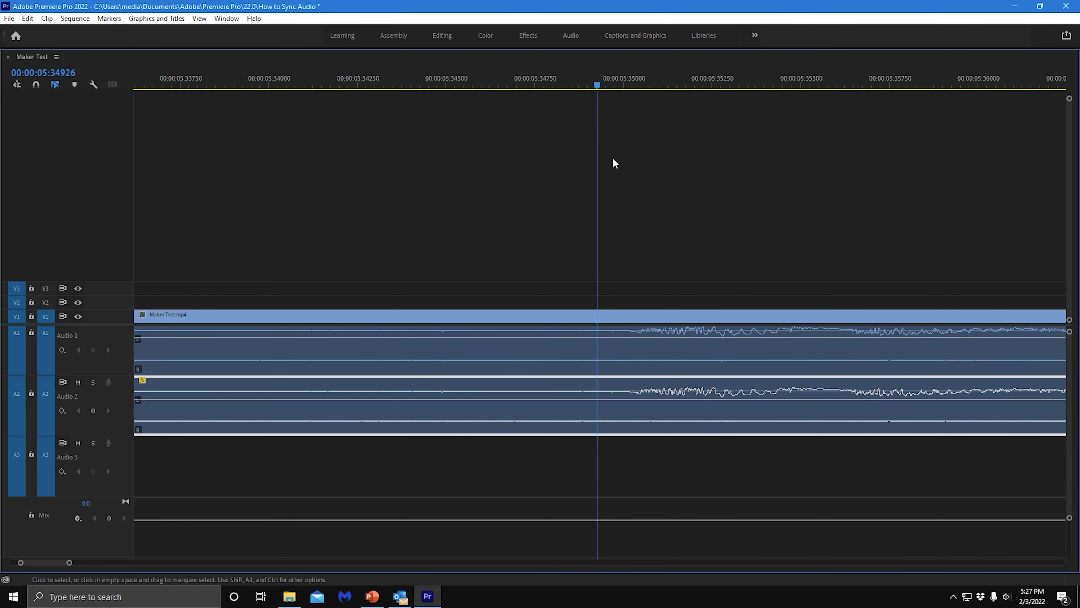
{"action": "left_click_drag", "start_coordinate": [597, 85], "coordinate": [639, 90]}
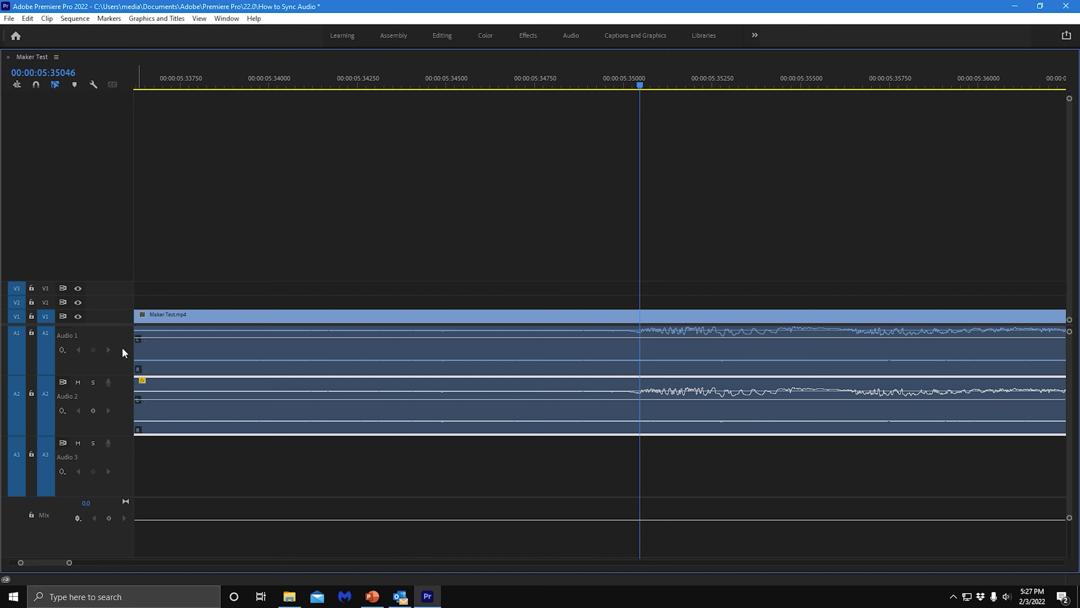
{"action": "scroll", "coordinate": [116, 349], "scroll_direction": "up", "scroll_amount": 4}
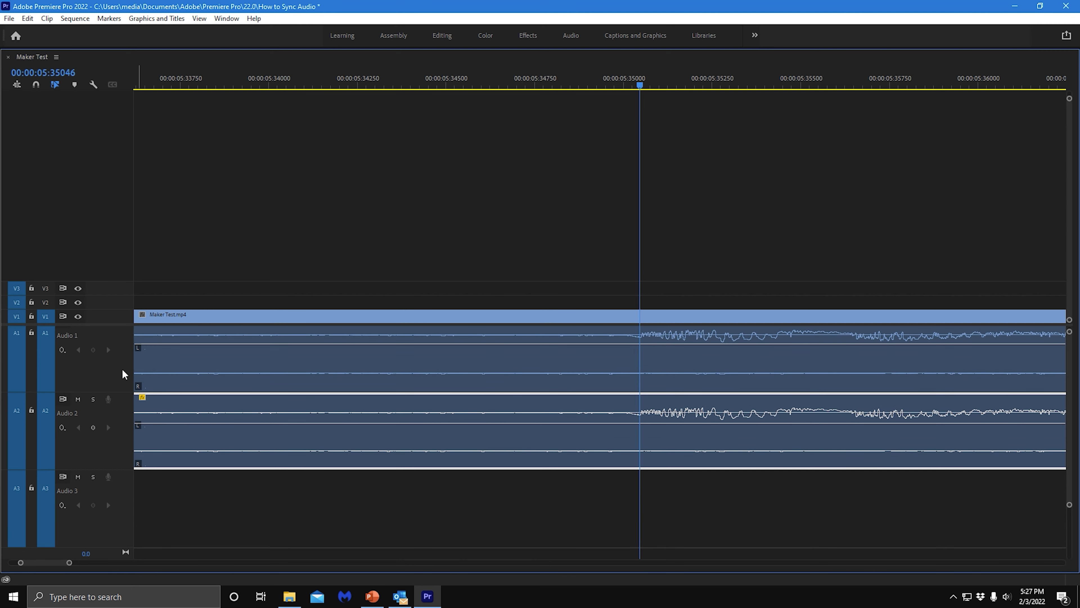
{"action": "scroll", "coordinate": [122, 371], "scroll_direction": "up", "scroll_amount": 3}
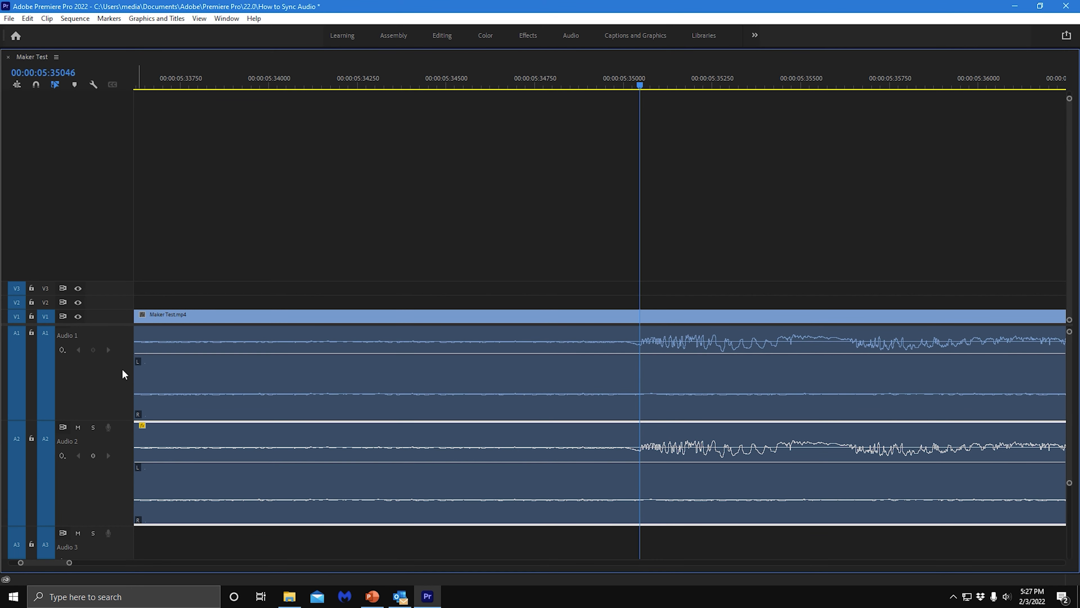
{"action": "scroll", "coordinate": [123, 369], "scroll_direction": "up", "scroll_amount": 2}
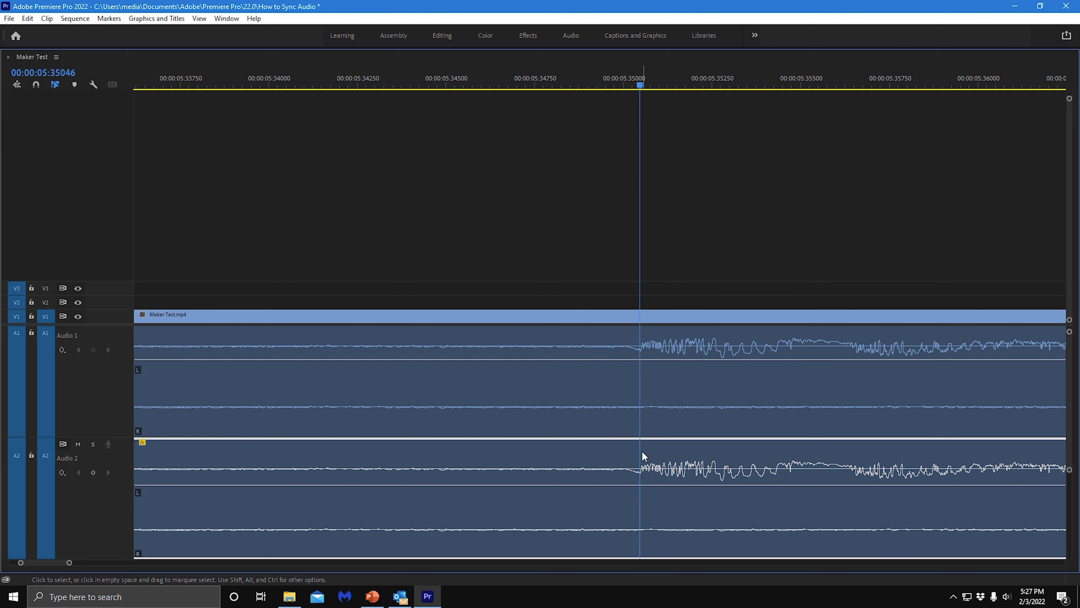
- Place the playhead at 00:00:05:35040 and nudge the A2 clip later in audio-unit increments to match A1's waveform, leaving it deselected
{"action": "key", "text": "equal"}
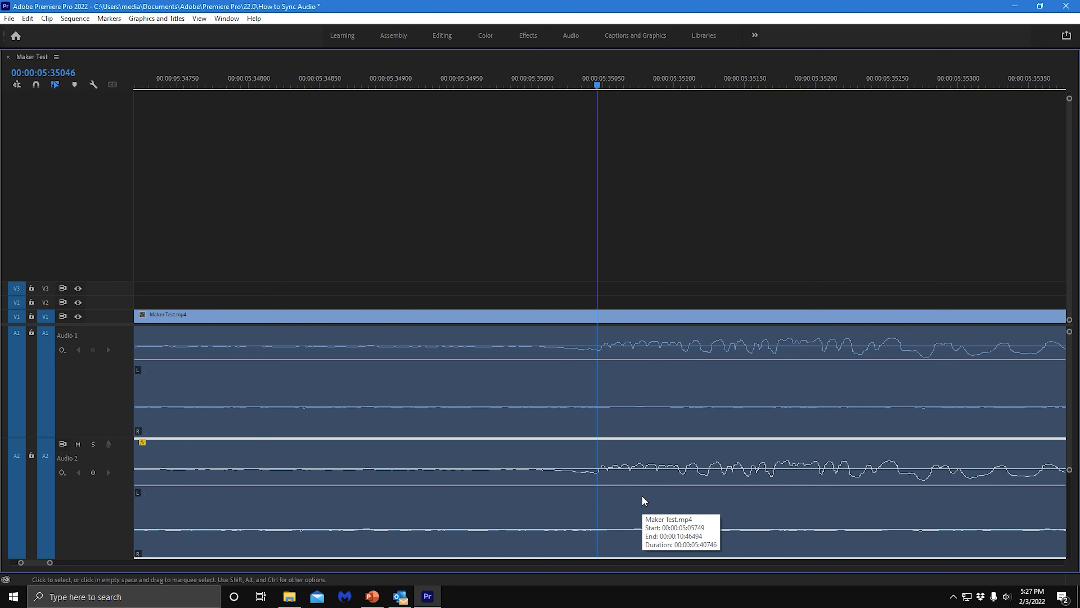
{"action": "key", "text": "equal"}
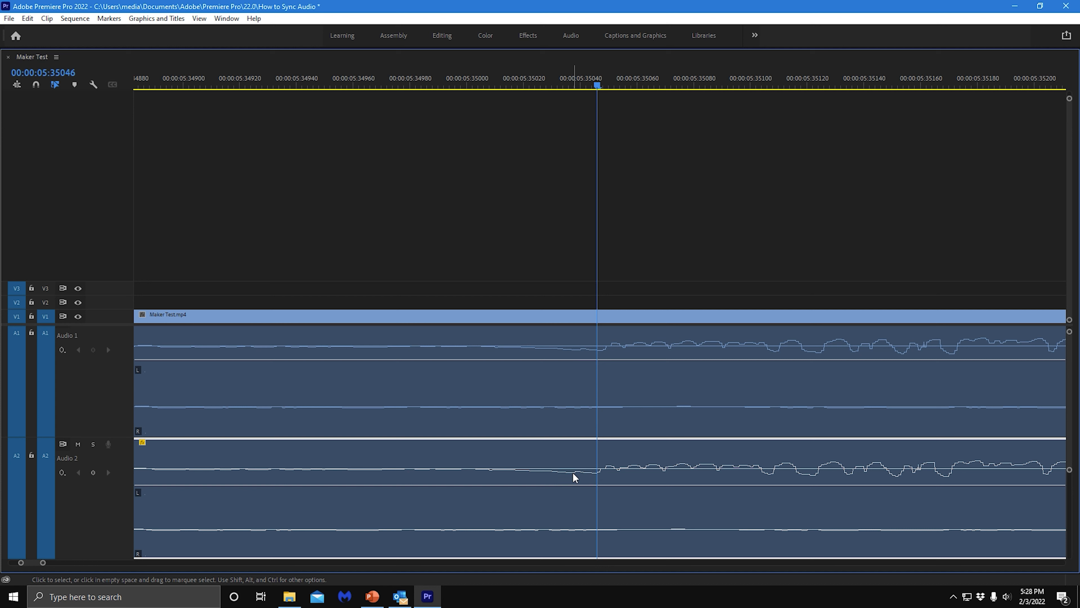
{"action": "left_click_drag", "start_coordinate": [598, 87], "coordinate": [575, 84]}
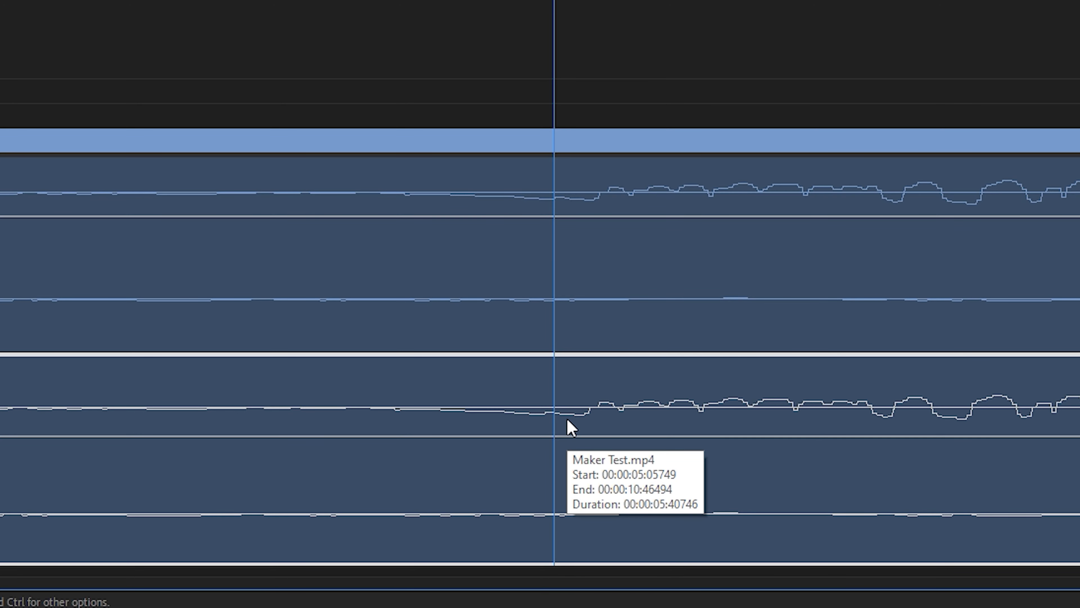
{"action": "key", "text": "alt+Right"}
{"action": "key", "text": "alt+Right"}
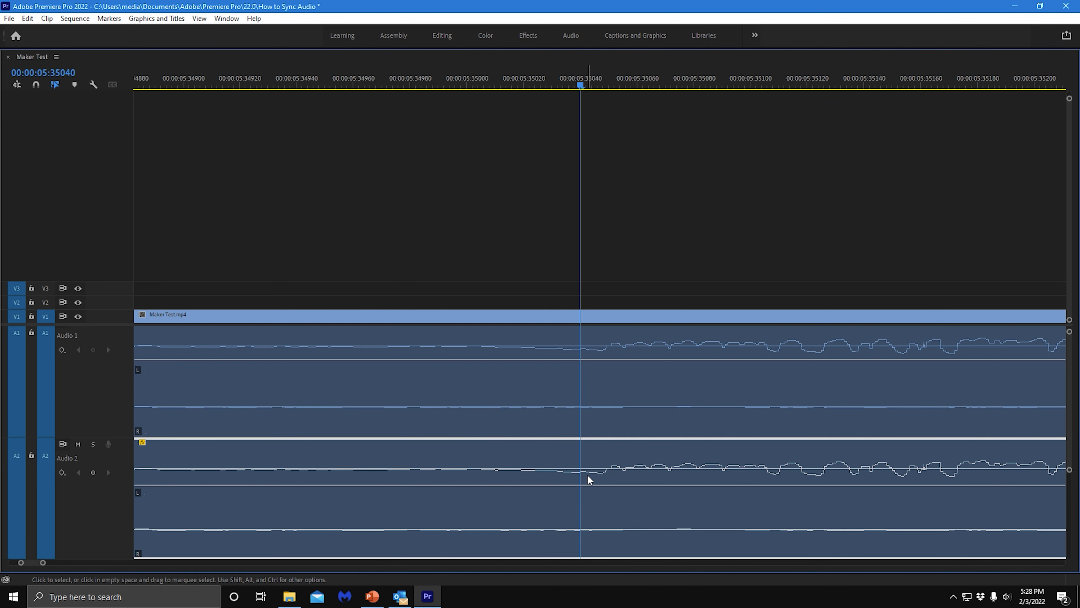
{"action": "key", "text": "alt"}
{"action": "key", "text": "alt"}
{"action": "left_click", "coordinate": [616, 257]}
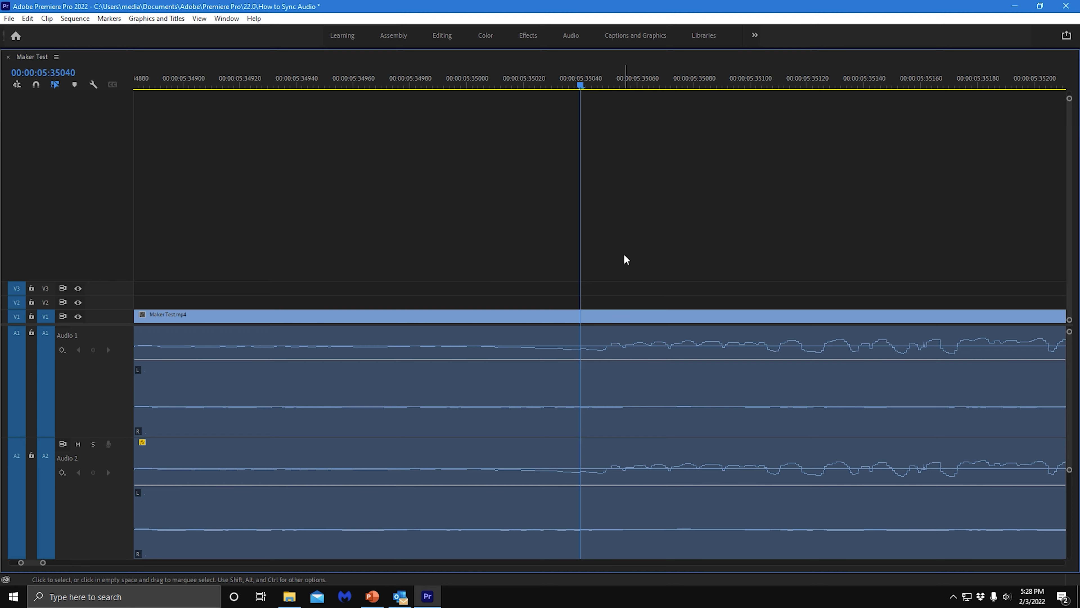
- Restore the full panel layout and check the alignment of A1 and A2 over the whole Maker Test.mp4 clip
{"action": "key", "text": "grave"}
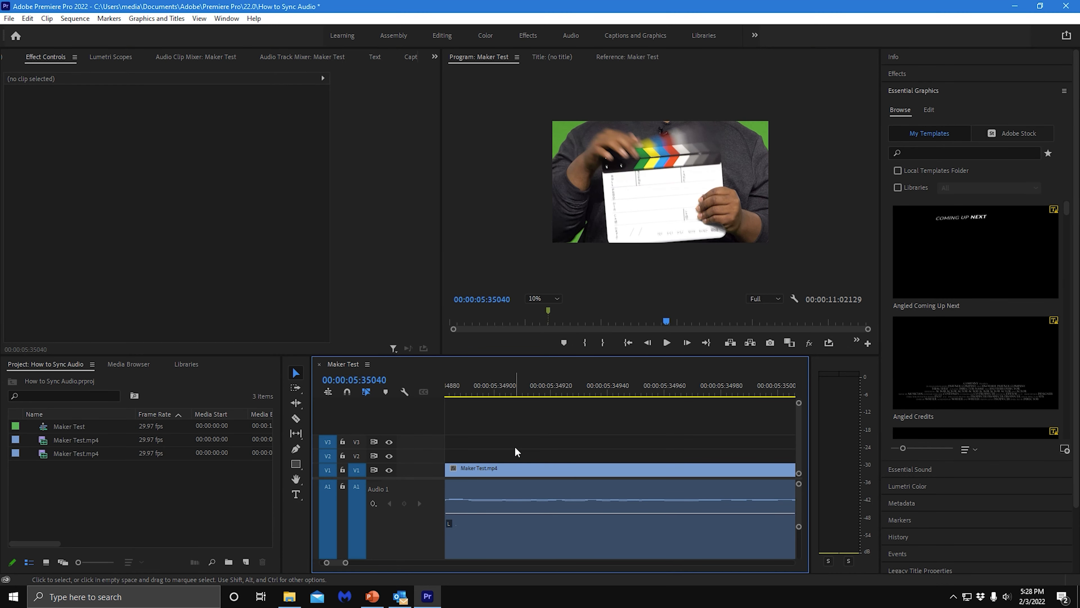
{"action": "key", "text": "minus"}
{"action": "key", "text": "minus"}
{"action": "key", "text": "minus"}
{"action": "key", "text": "minus"}
{"action": "key", "text": "minus"}
{"action": "key", "text": "minus"}
{"action": "key", "text": "minus"}
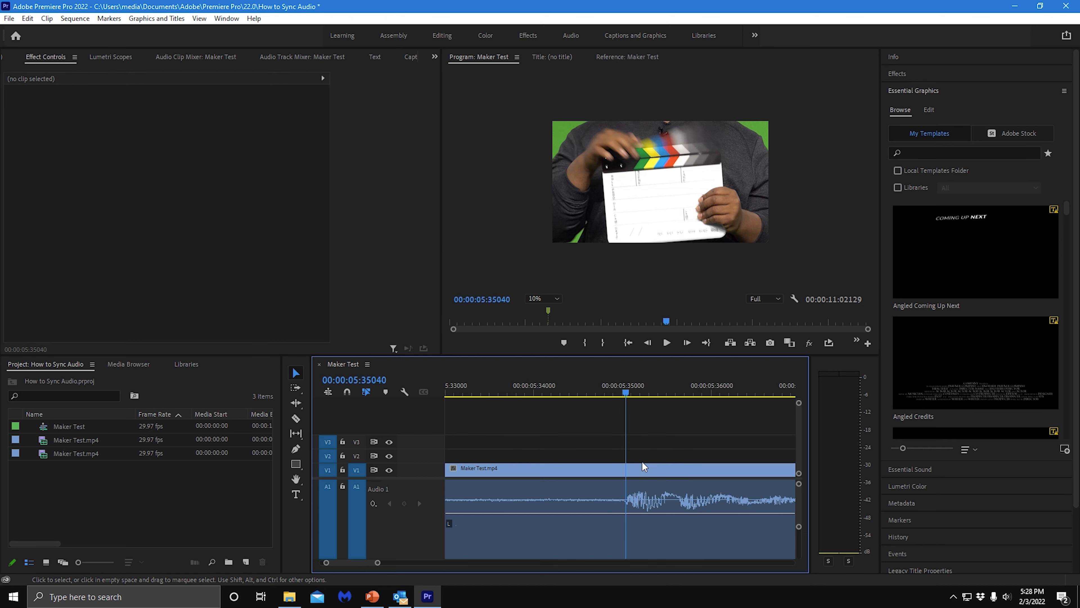
{"action": "key", "text": "minus"}
{"action": "key", "text": "minus"}
{"action": "key", "text": "minus"}
{"action": "key", "text": "minus"}
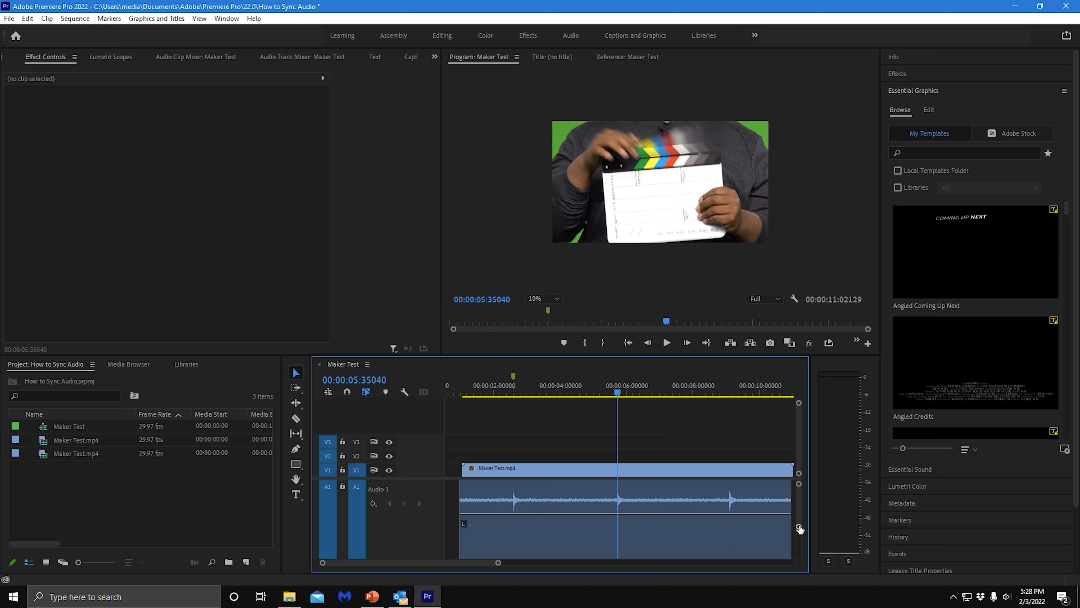
{"action": "left_click_drag", "start_coordinate": [800, 527], "coordinate": [800, 532]}
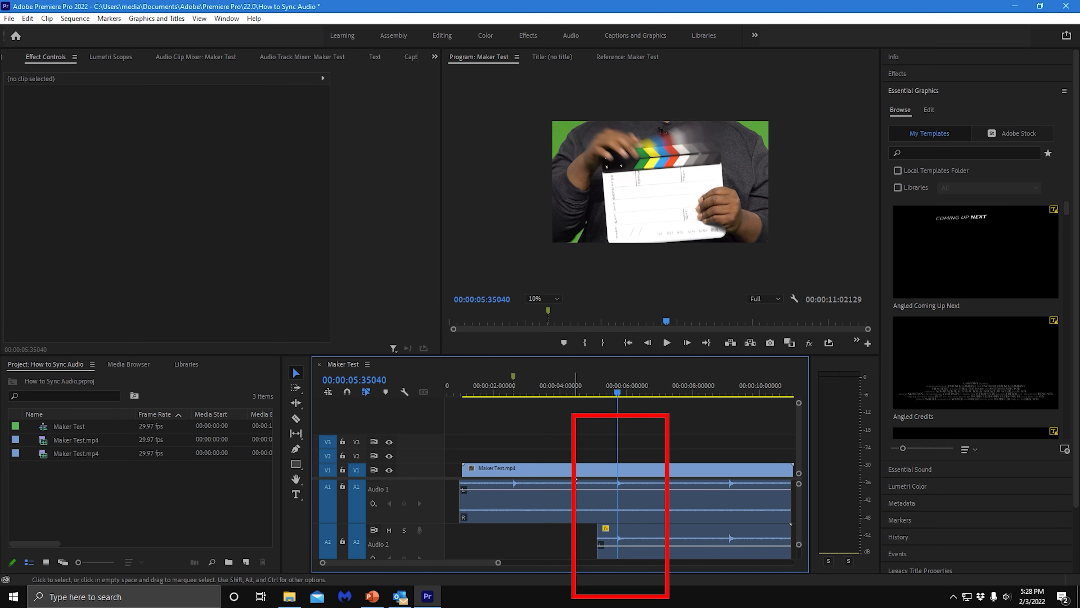
- Turn timeline snapping back on and disable Show Audio Time Units for the sequence
{"action": "left_click", "coordinate": [349, 392]}
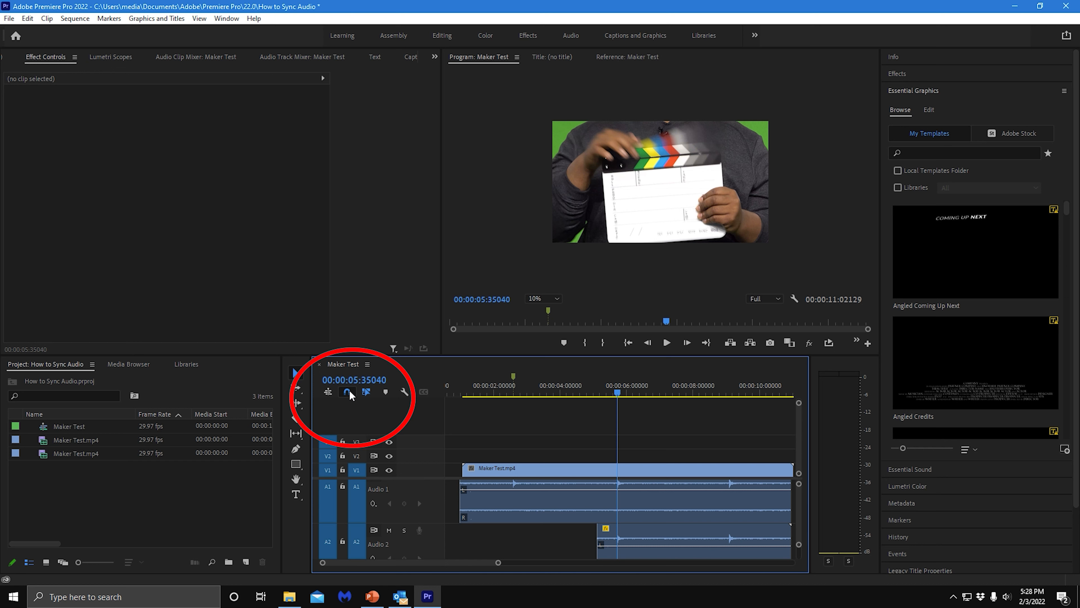
{"action": "left_click", "coordinate": [369, 364]}
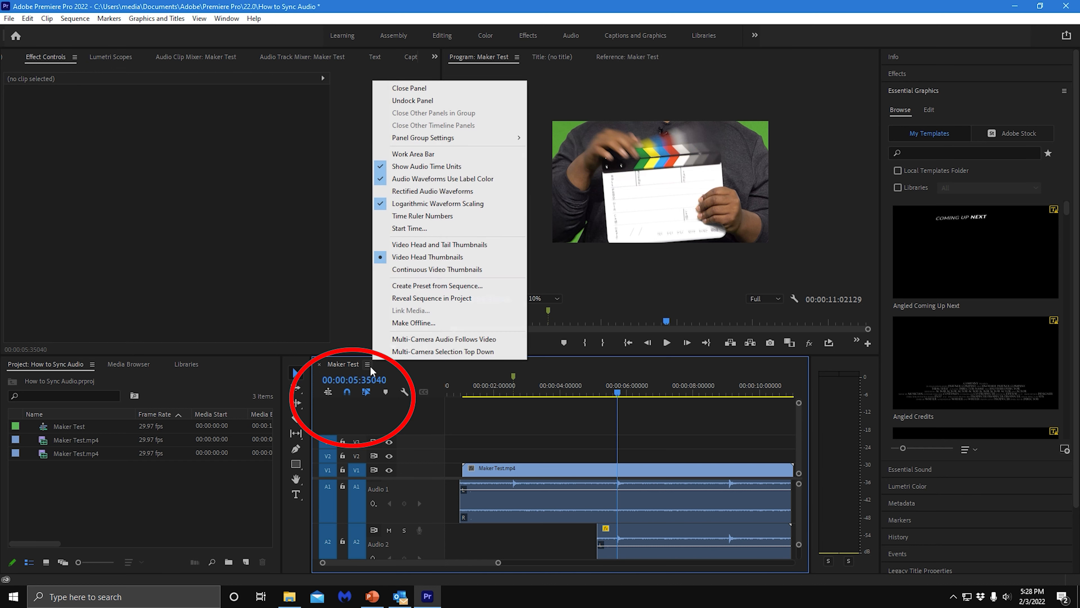
{"action": "left_click", "coordinate": [380, 168]}
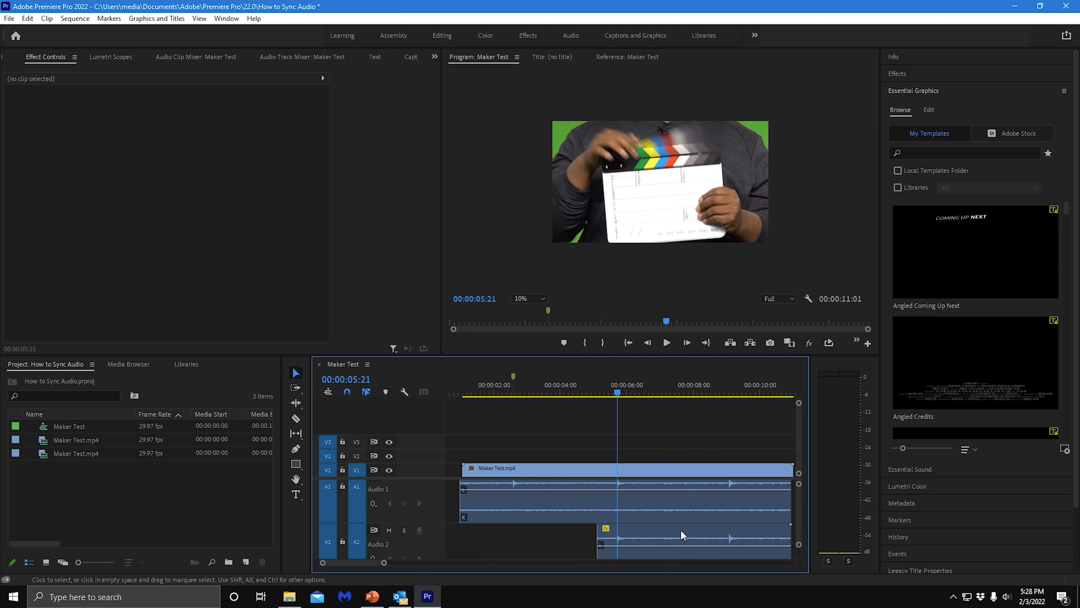
- Select all clips on V1, A1 and A2 and synchronize them by Audio using track channel 1
{"action": "left_click_drag", "start_coordinate": [384, 563], "coordinate": [404, 563]}
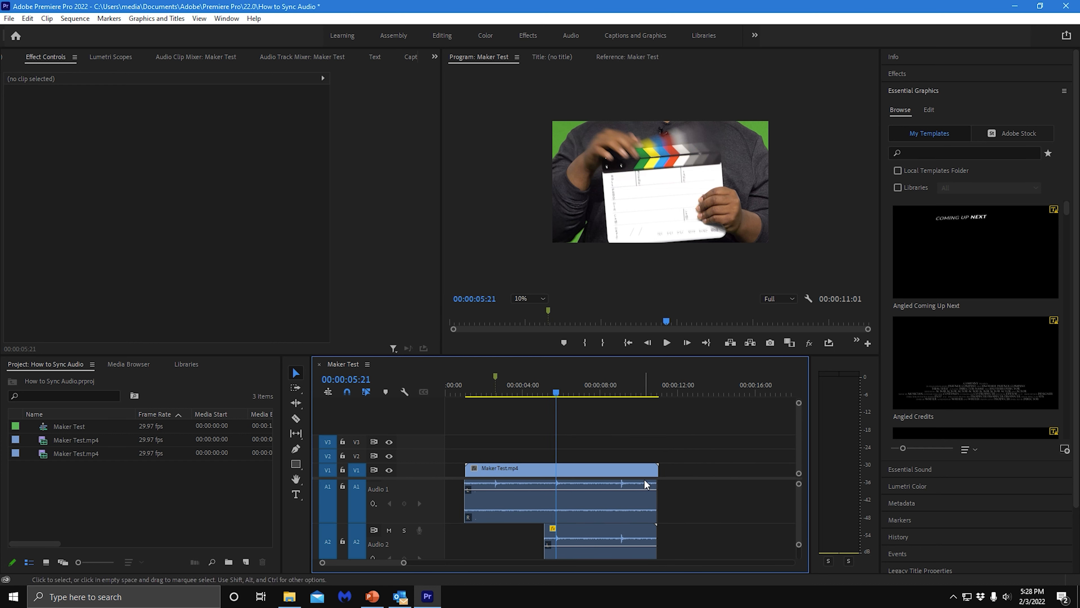
{"action": "left_click_drag", "start_coordinate": [603, 411], "coordinate": [601, 540]}
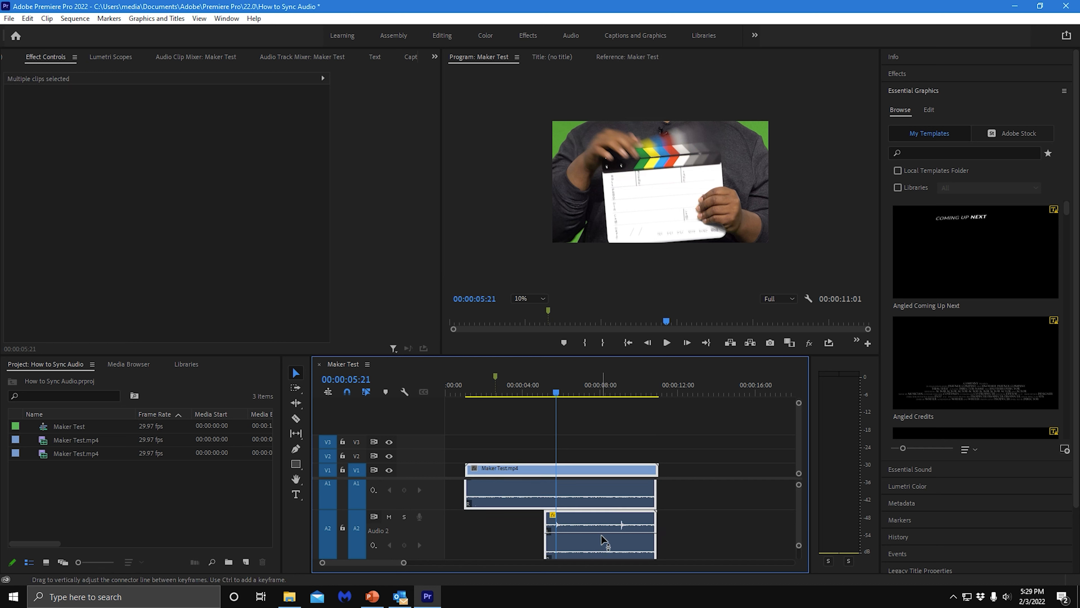
{"action": "right_click", "coordinate": [602, 541]}
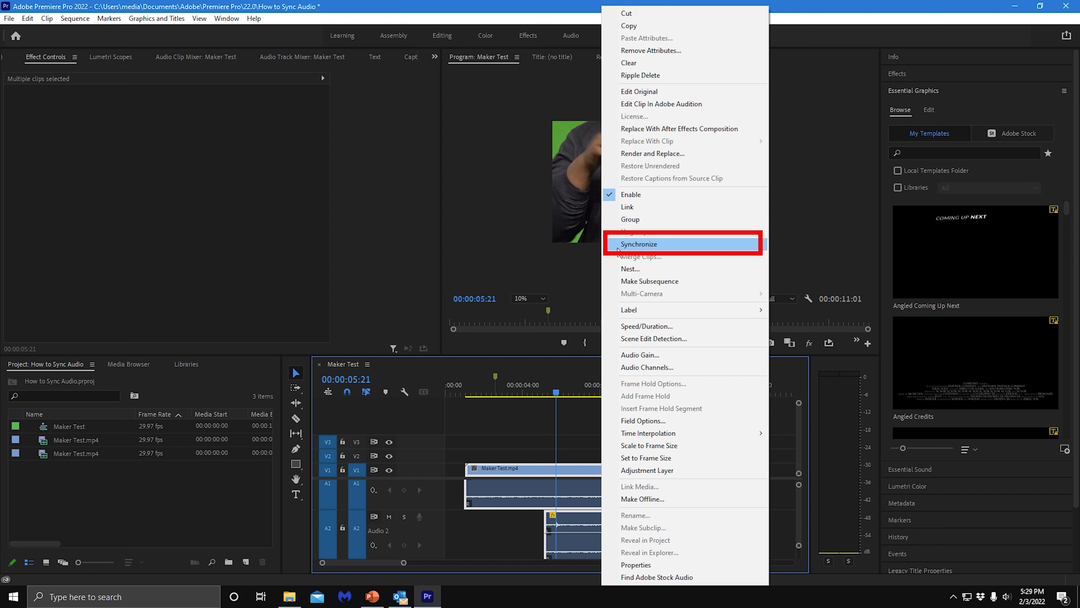
{"action": "left_click", "coordinate": [657, 246]}
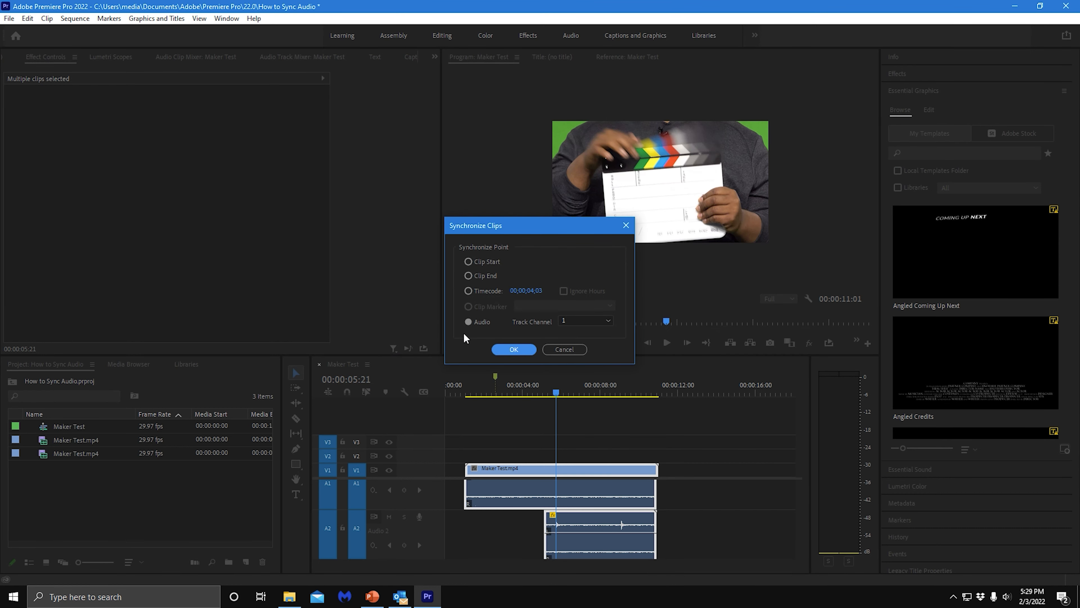
{"action": "left_click", "coordinate": [515, 349]}
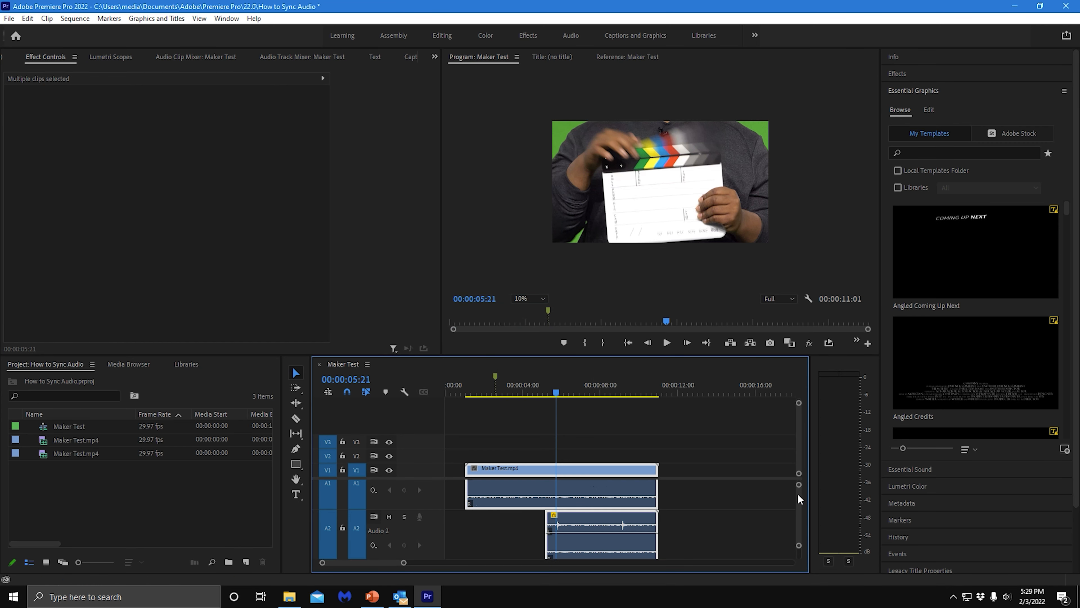
{"action": "scroll", "coordinate": [798, 493], "scroll_direction": "up", "scroll_amount": 2}
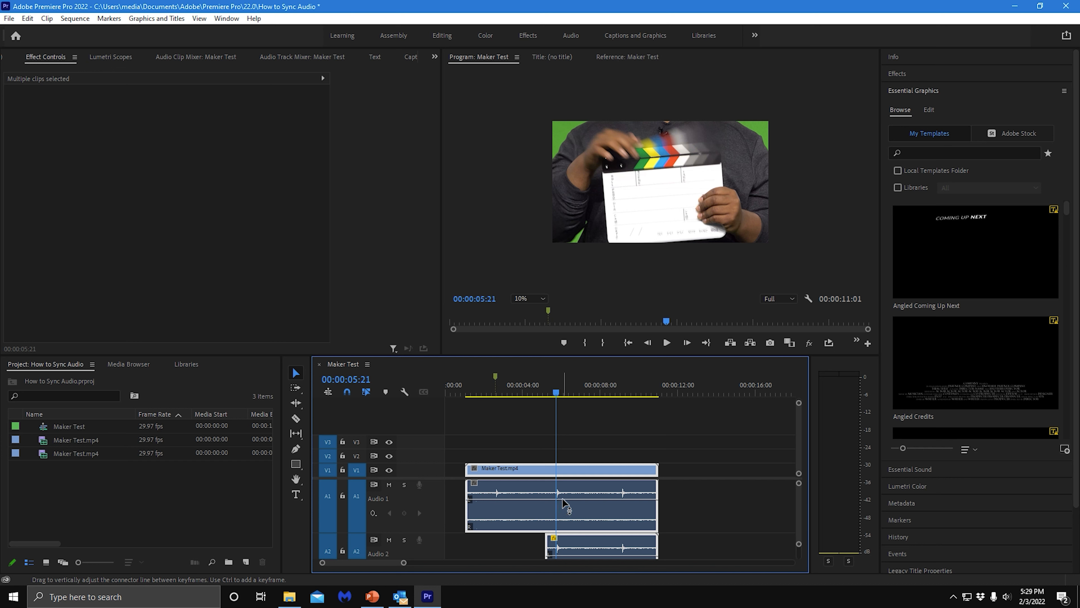
{"action": "mouse_move", "coordinate": [564, 503]}
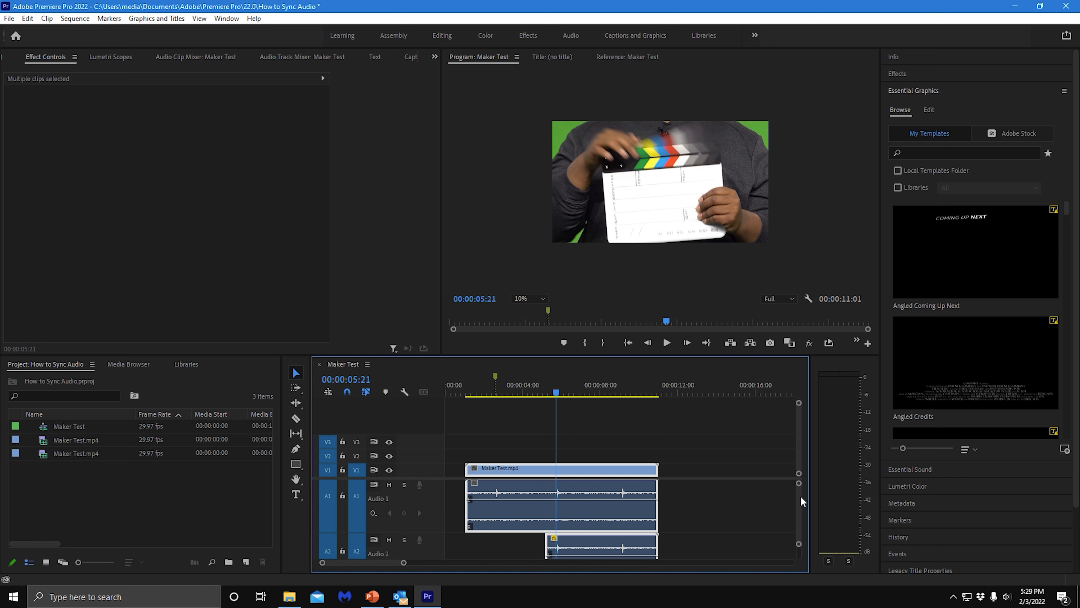
{"action": "left_click_drag", "start_coordinate": [801, 497], "coordinate": [801, 494]}
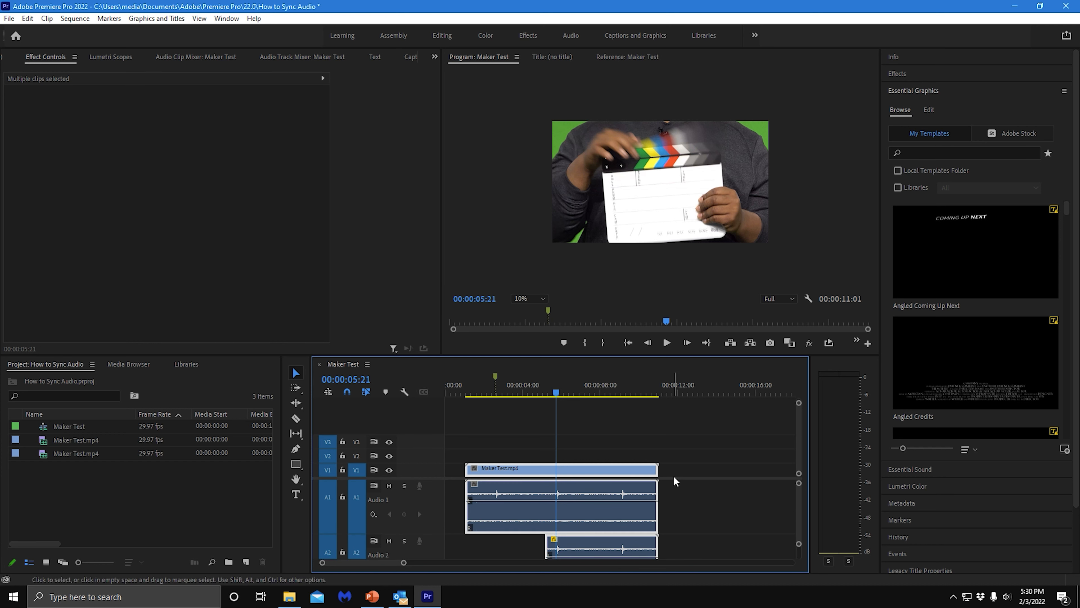